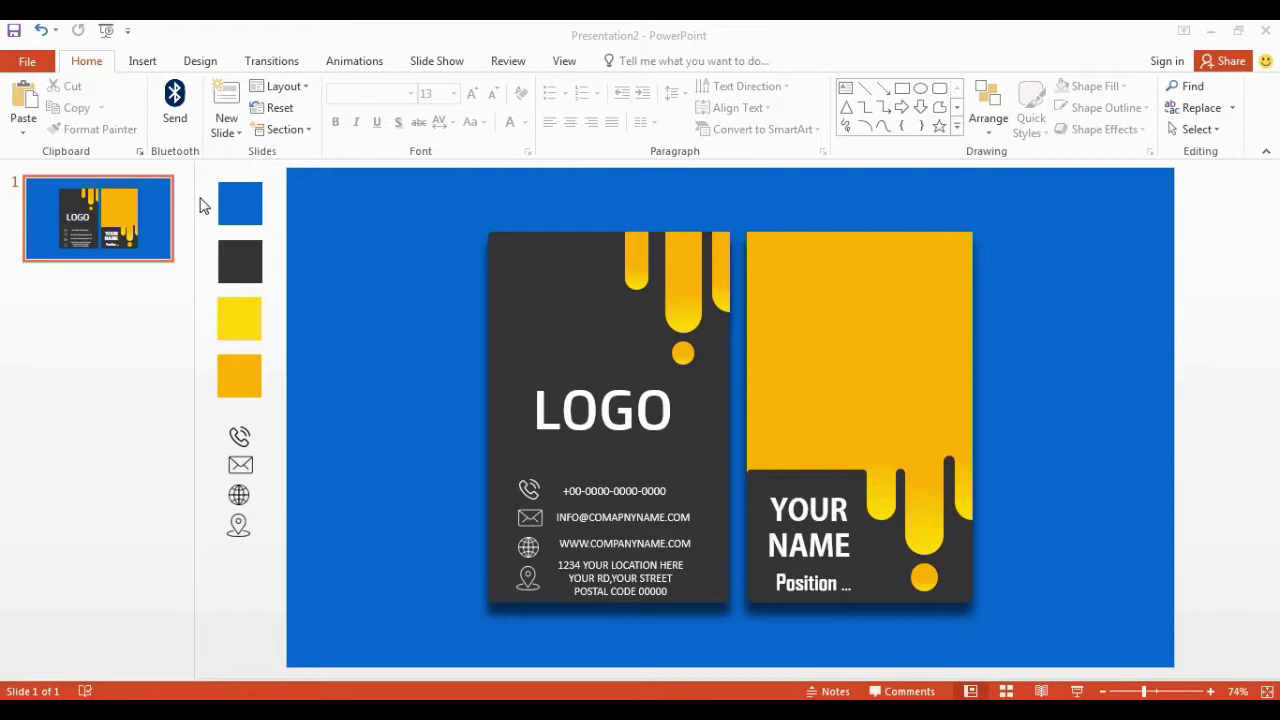
Add a new slide with the Blank layout after the finished business card slide.
click(143, 60)
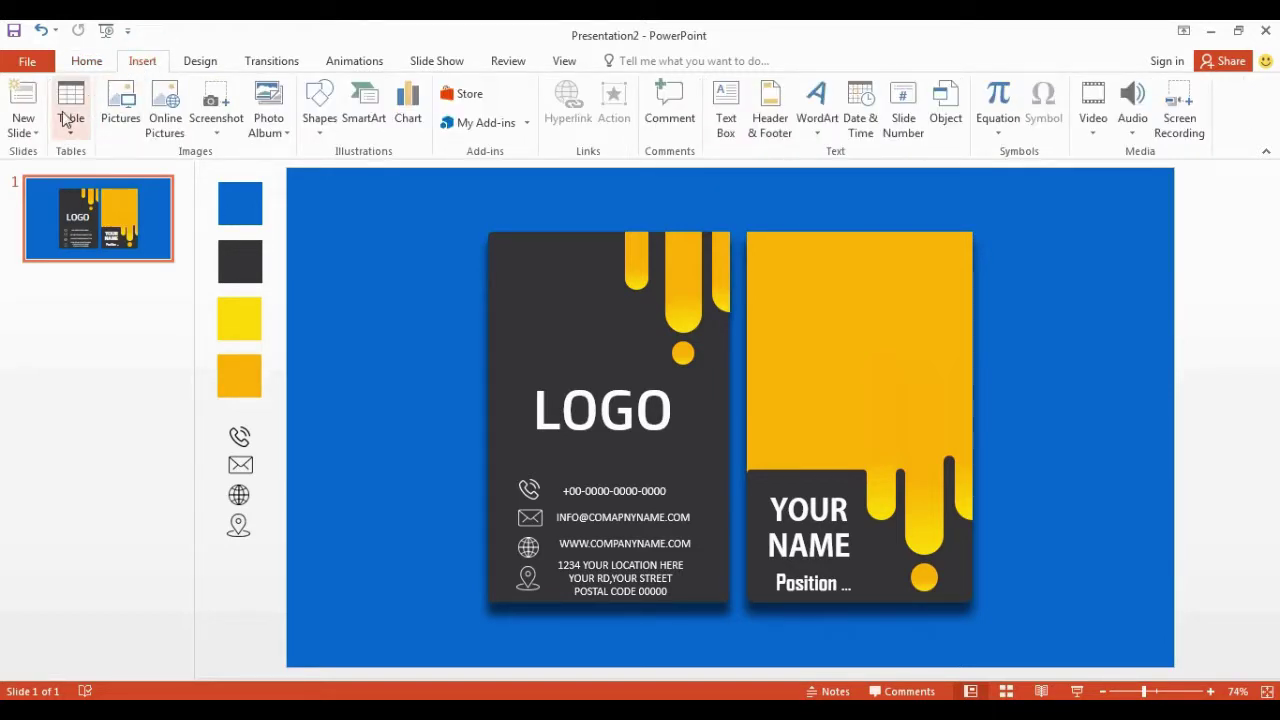
click(37, 133)
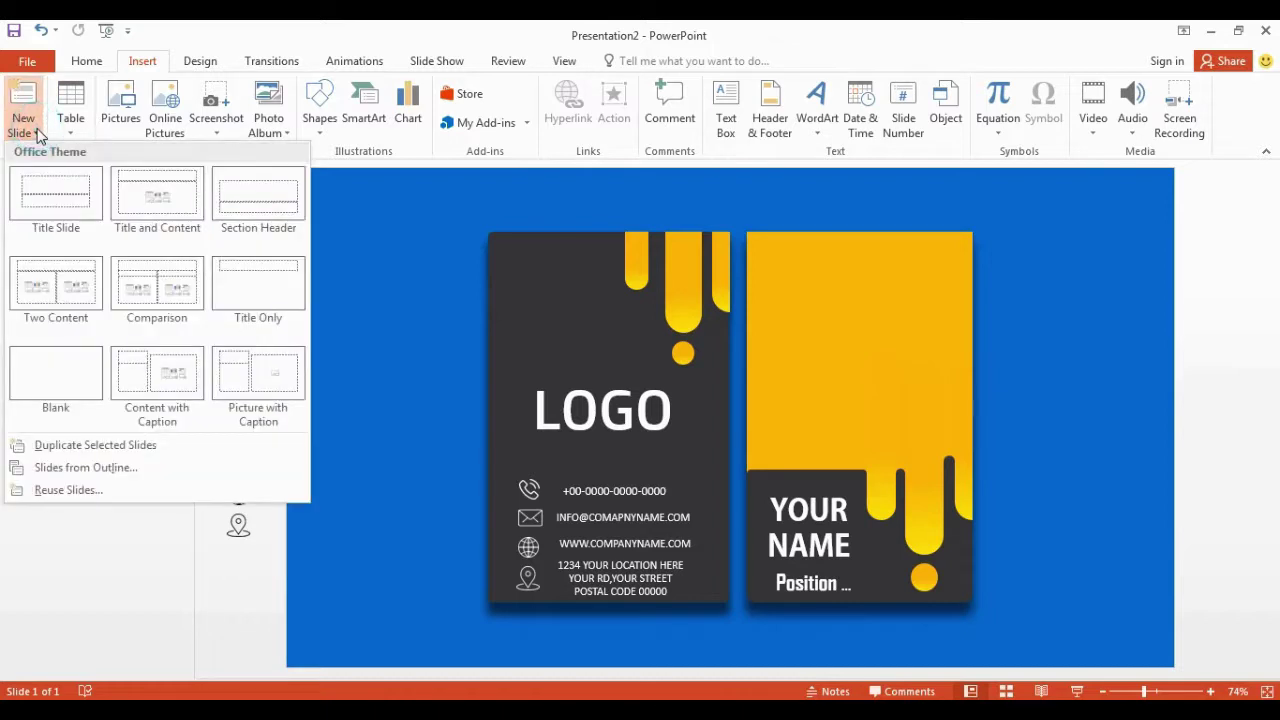
click(35, 363)
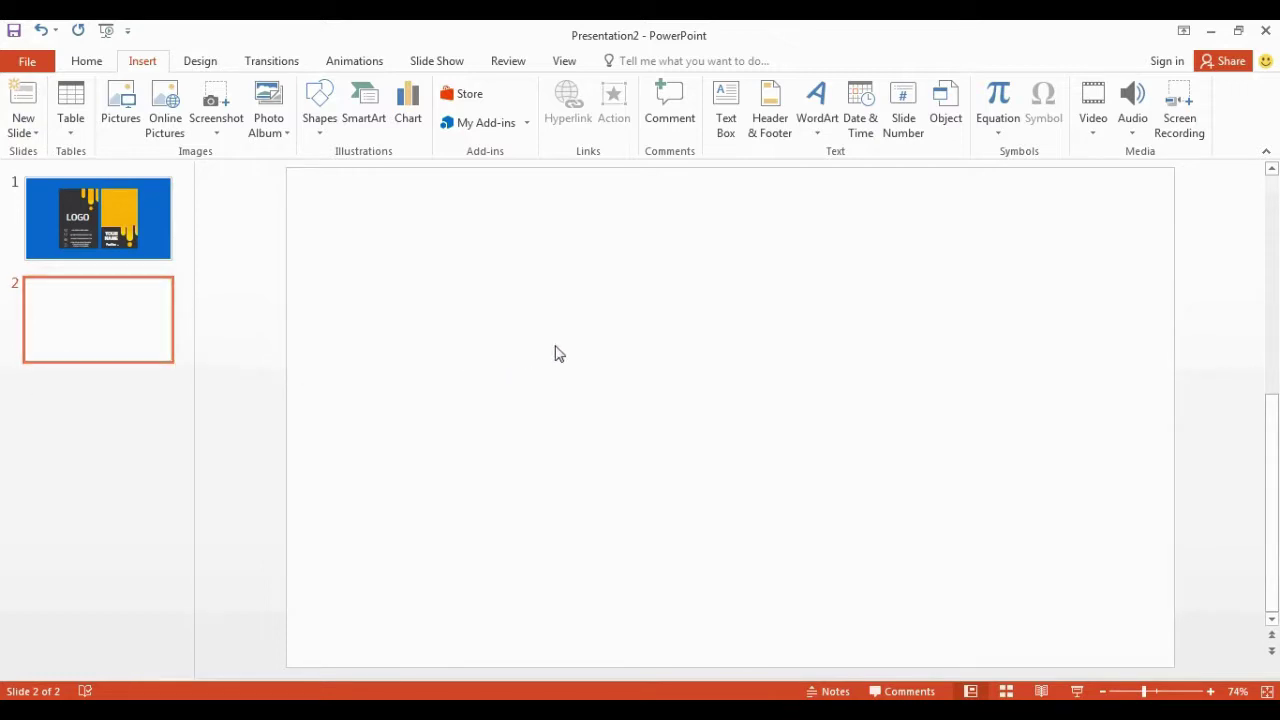
Fill the new slide's background with the recently used solid blue and paste the four colour swatches beside the slide.
right_click(585, 348)
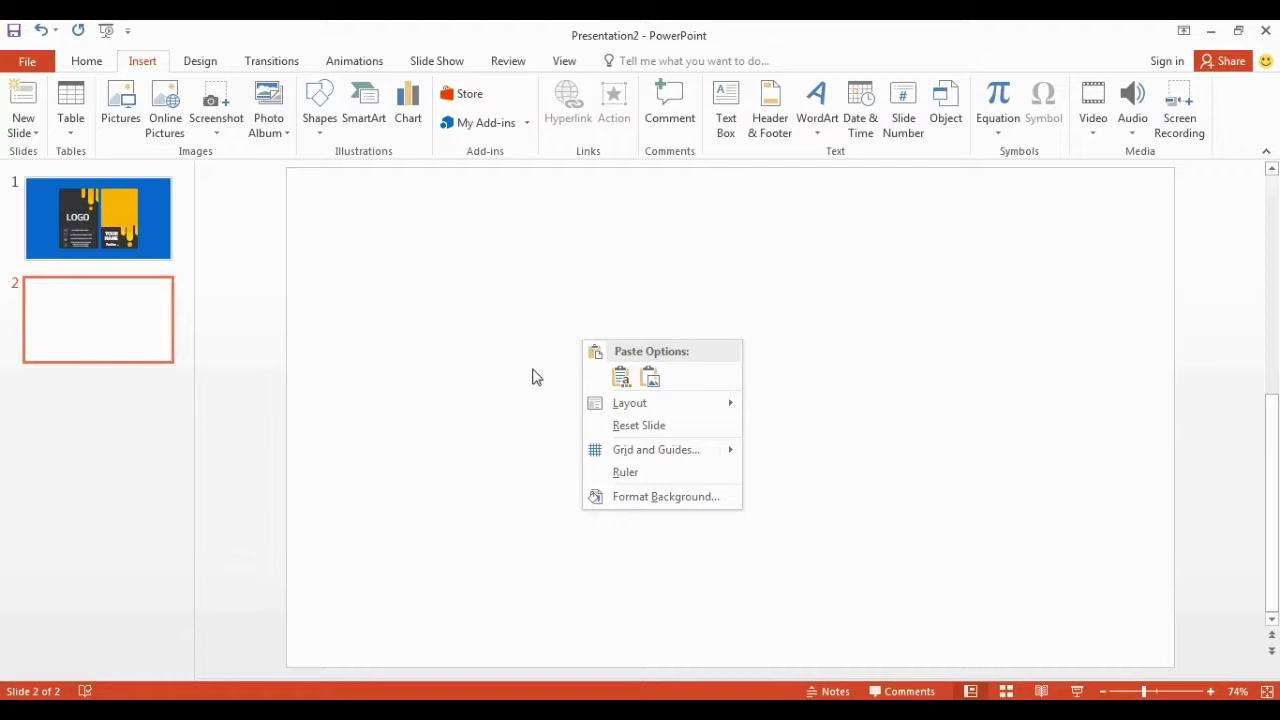
click(659, 497)
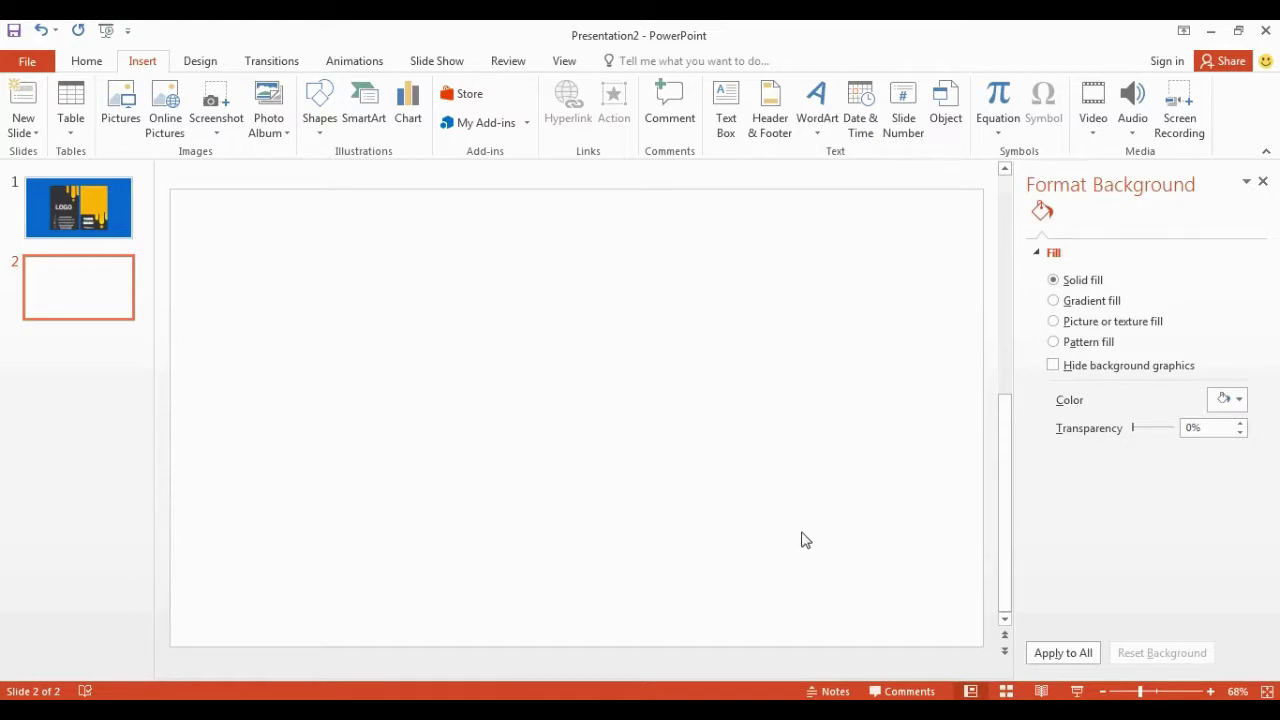
click(1239, 402)
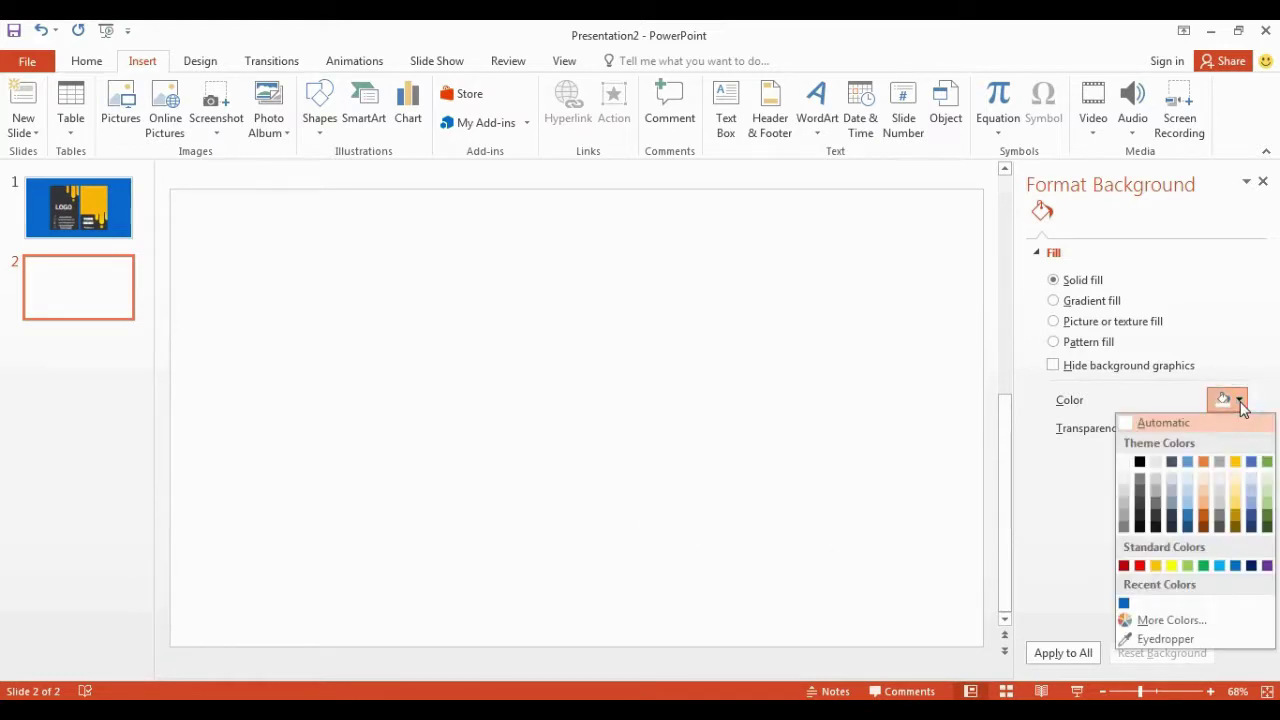
click(1127, 606)
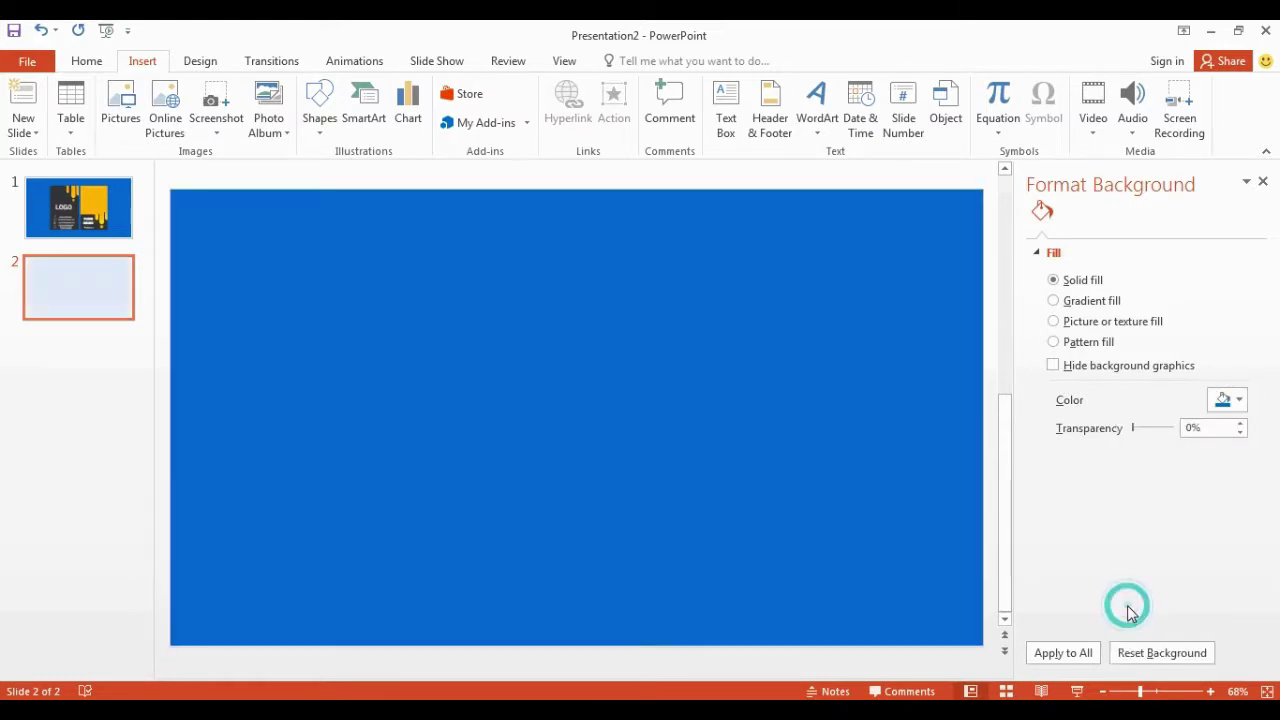
click(1263, 183)
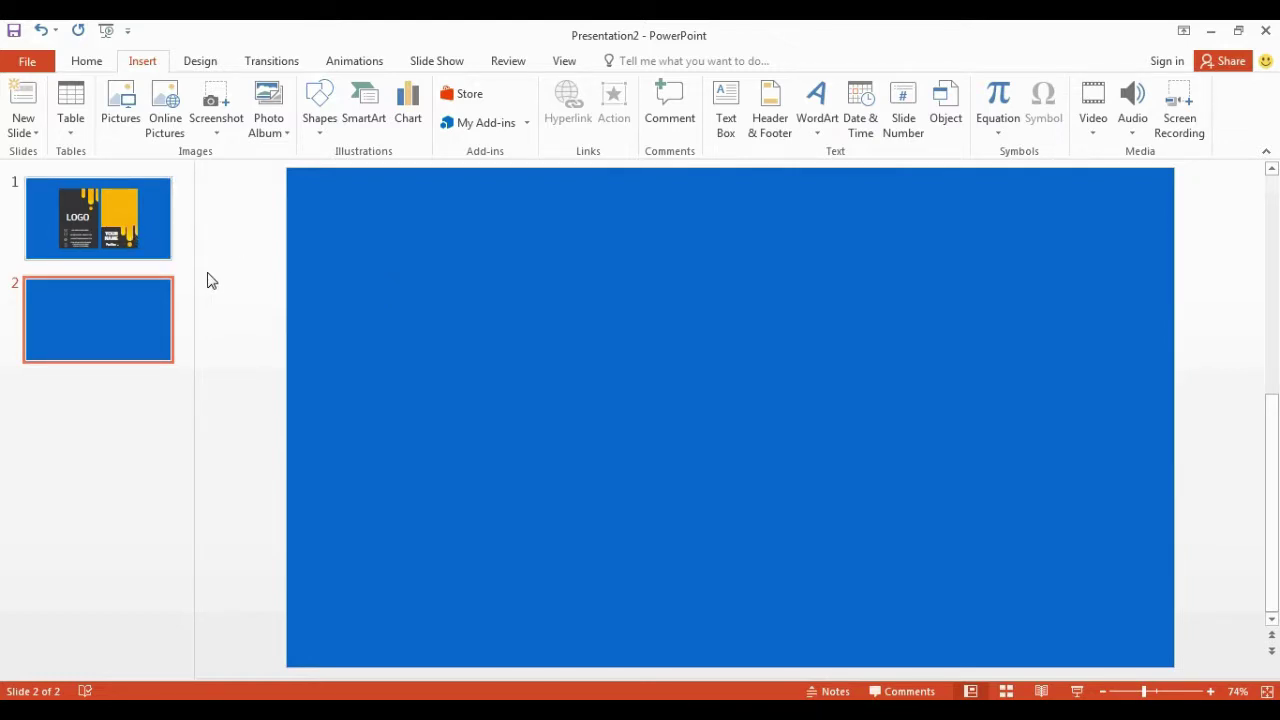
key(ctrl+v)
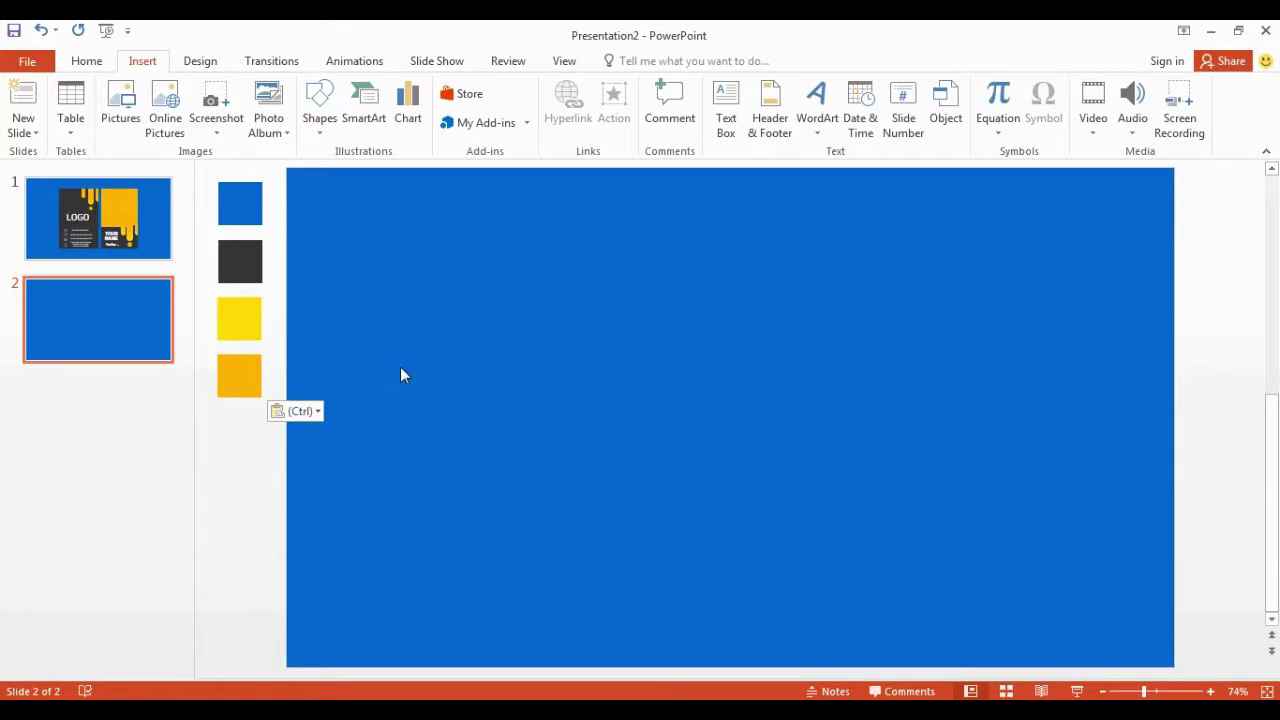
Draw a rounded rectangle about 4.89" high and 3.14" wide on the right half of the slide.
click(320, 112)
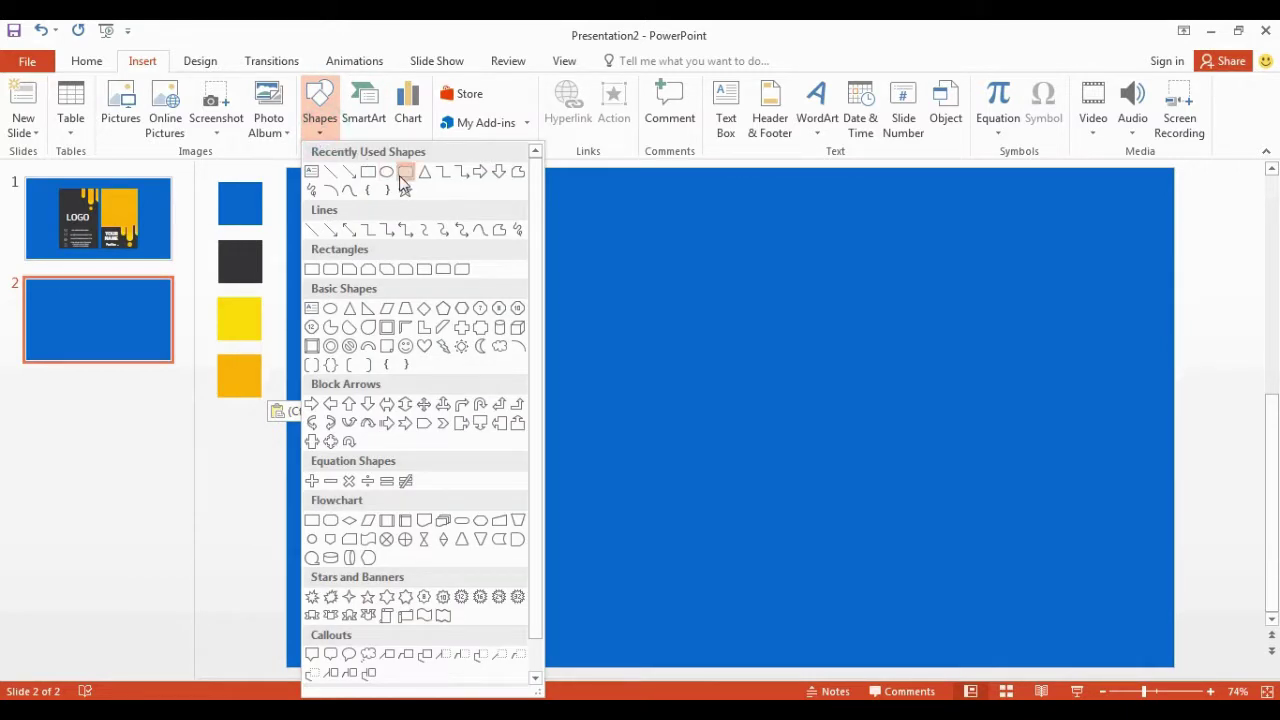
click(403, 174)
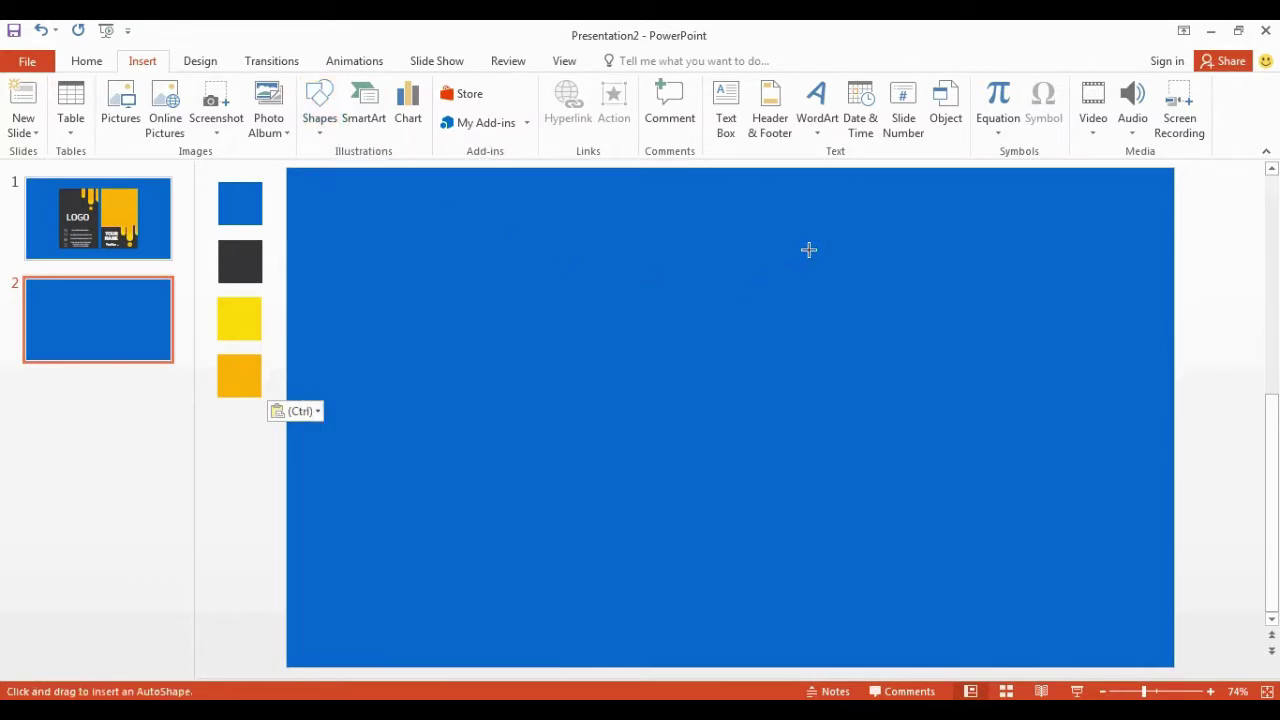
mouse_move(809, 250)
mouse_down()
mouse_move(848, 337)
mouse_move(1018, 575)
mouse_up()
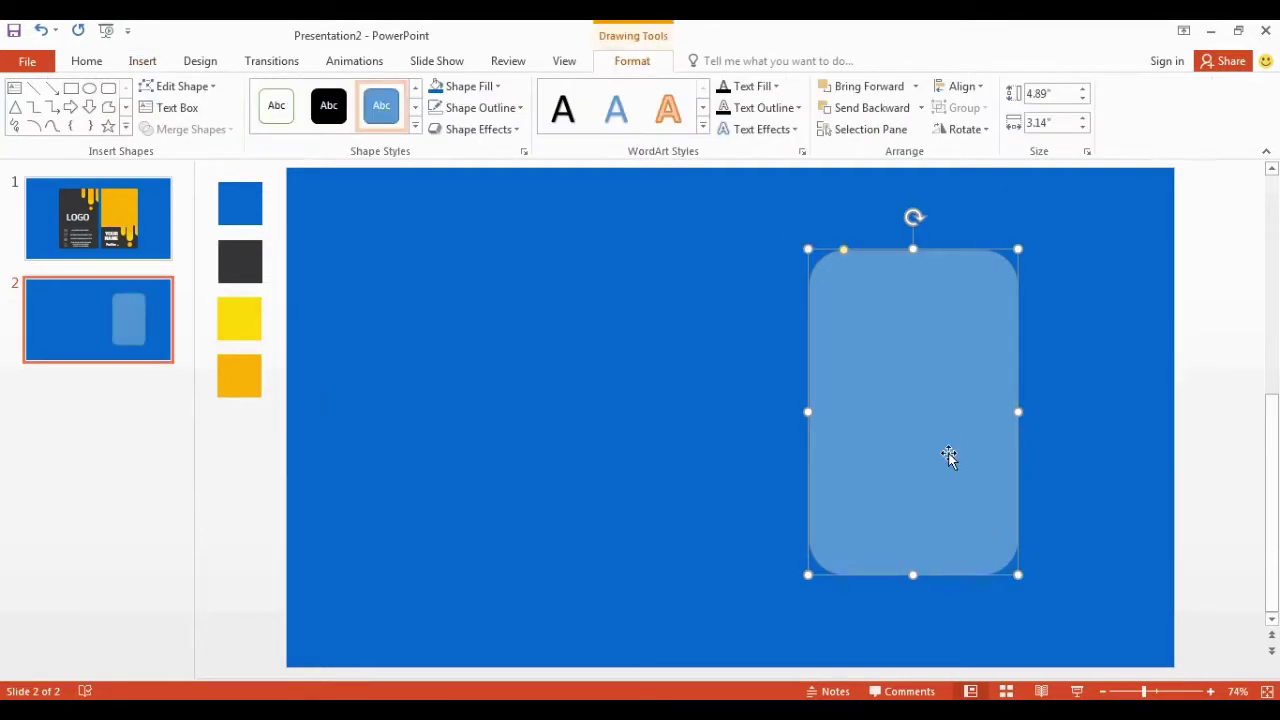
Remove the rounded rectangle's outline and reduce its corner rounding to a very small radius.
right_click(938, 417)
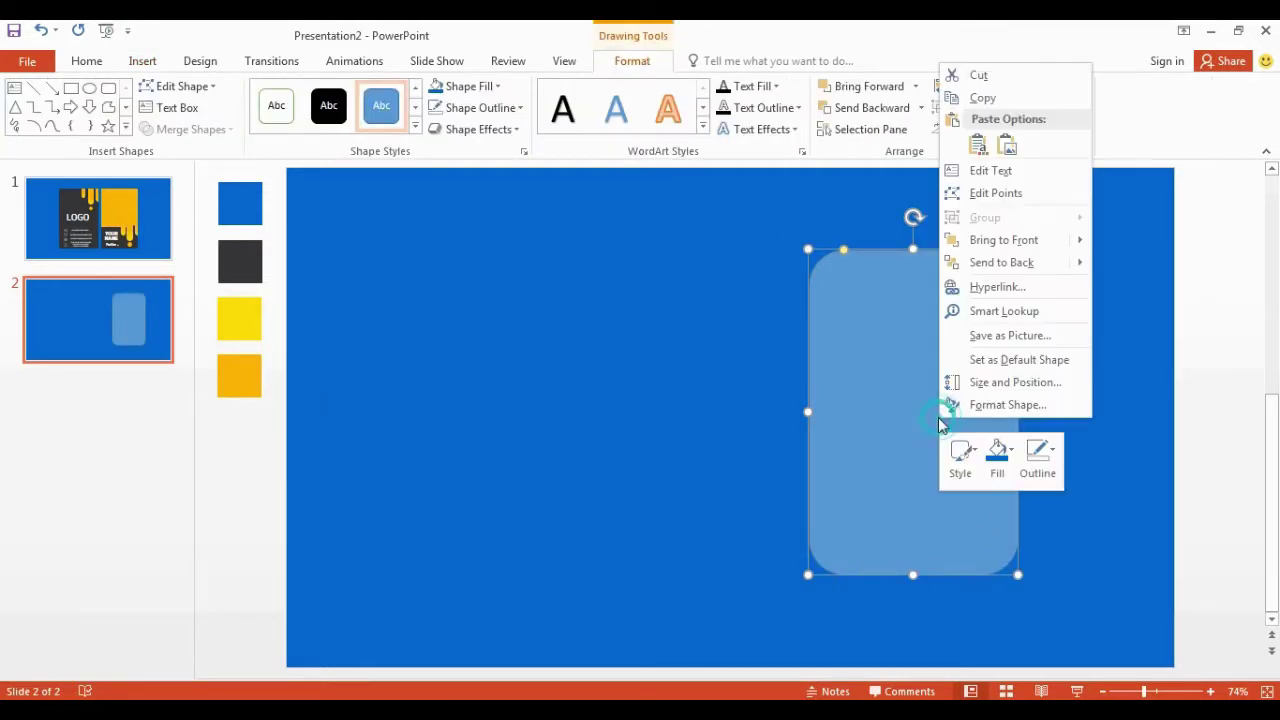
click(1033, 465)
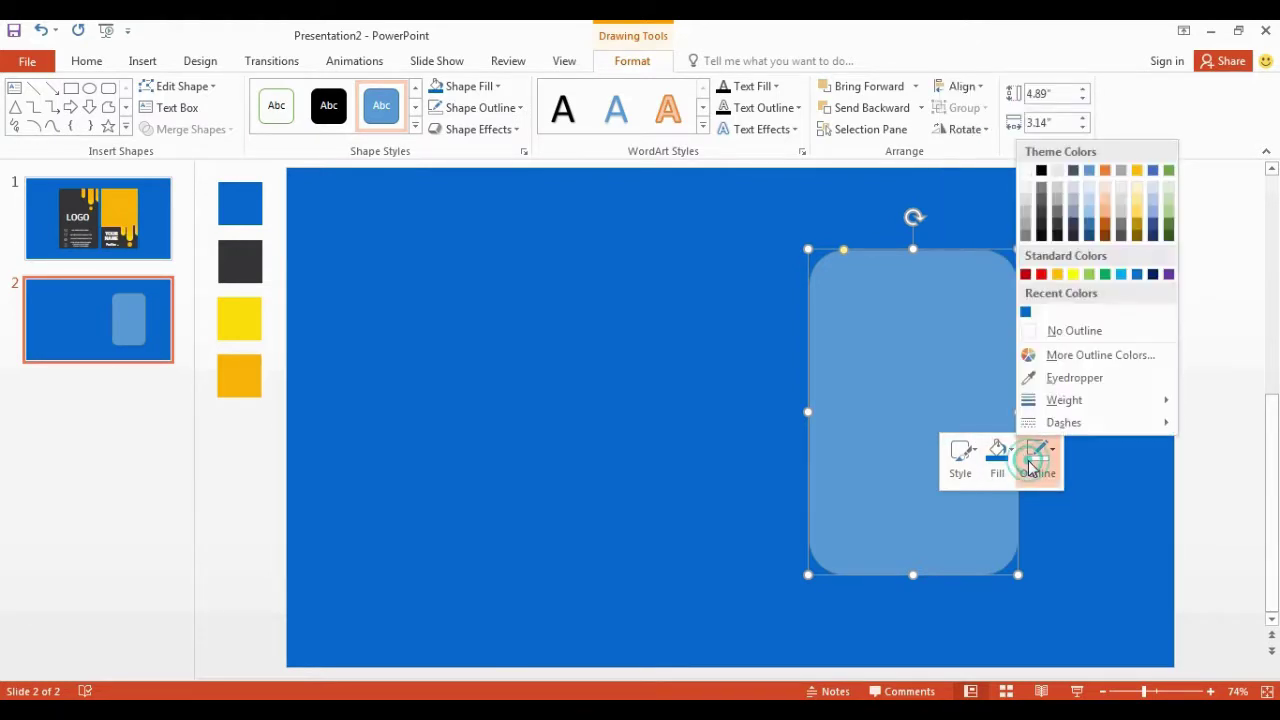
click(1049, 336)
click(843, 250)
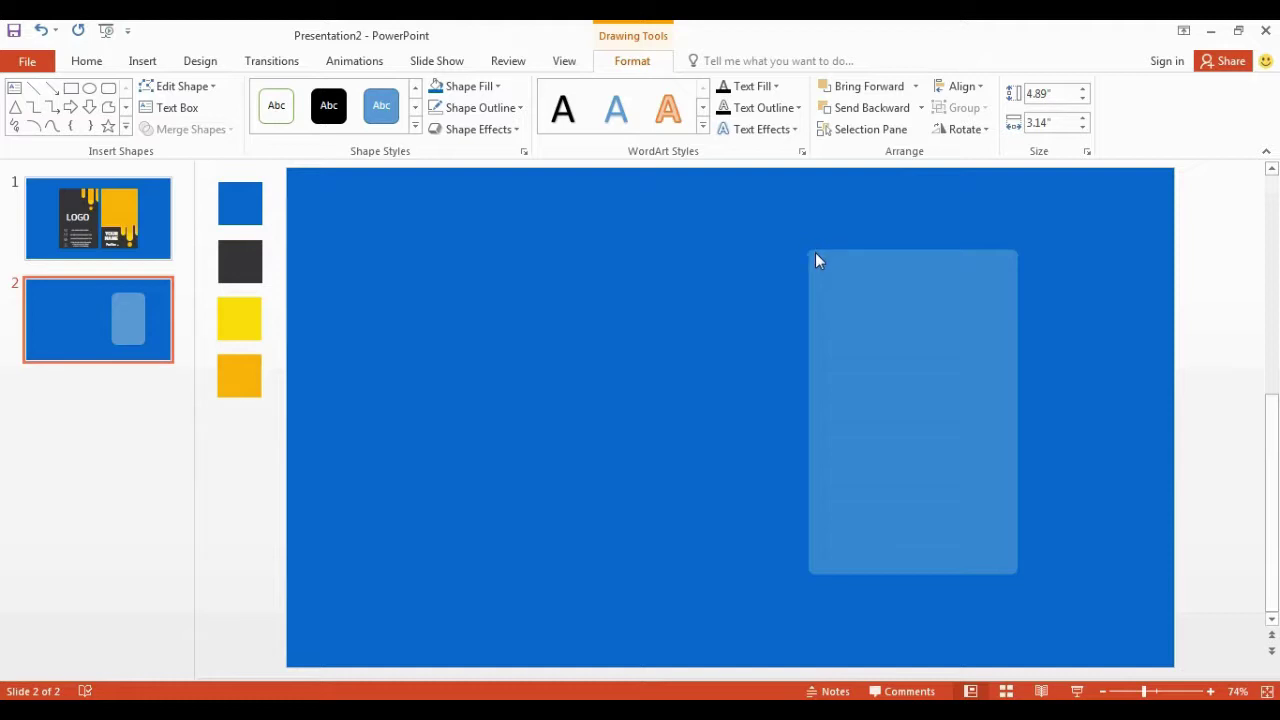
click(815, 256)
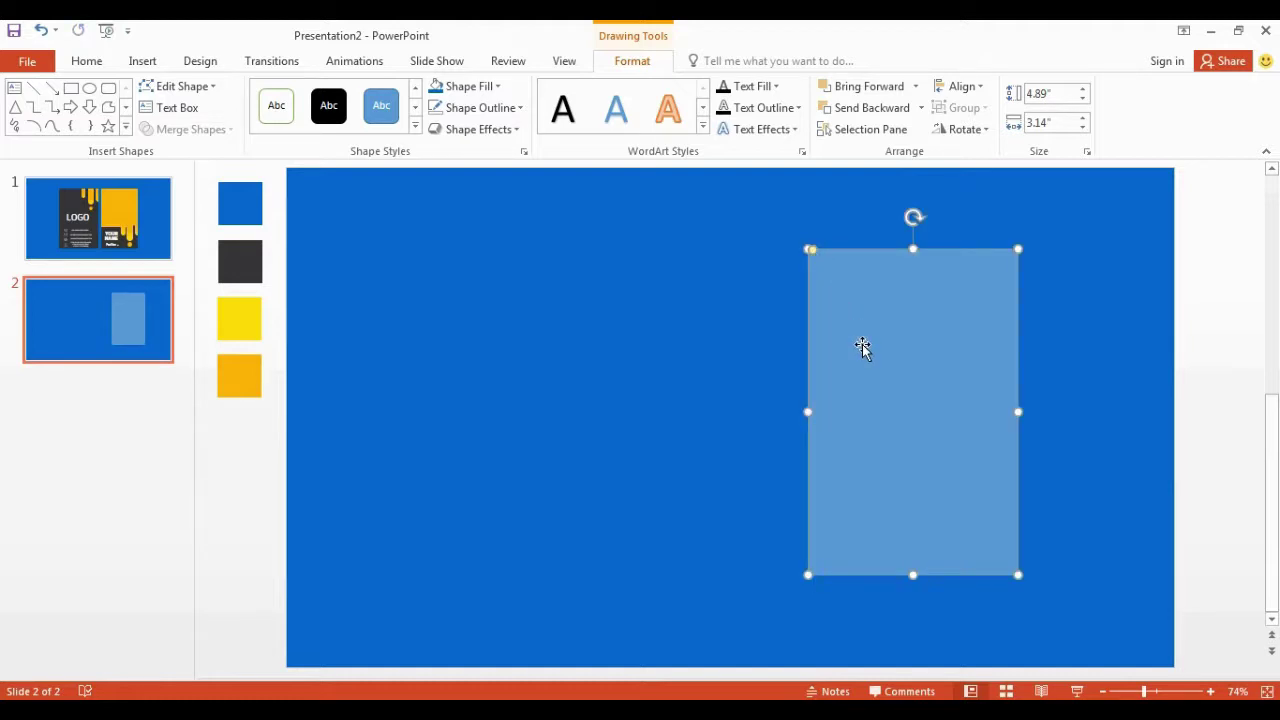
Set the card rectangle's height to 5.58" and its width to 3.39".
click(1044, 98)
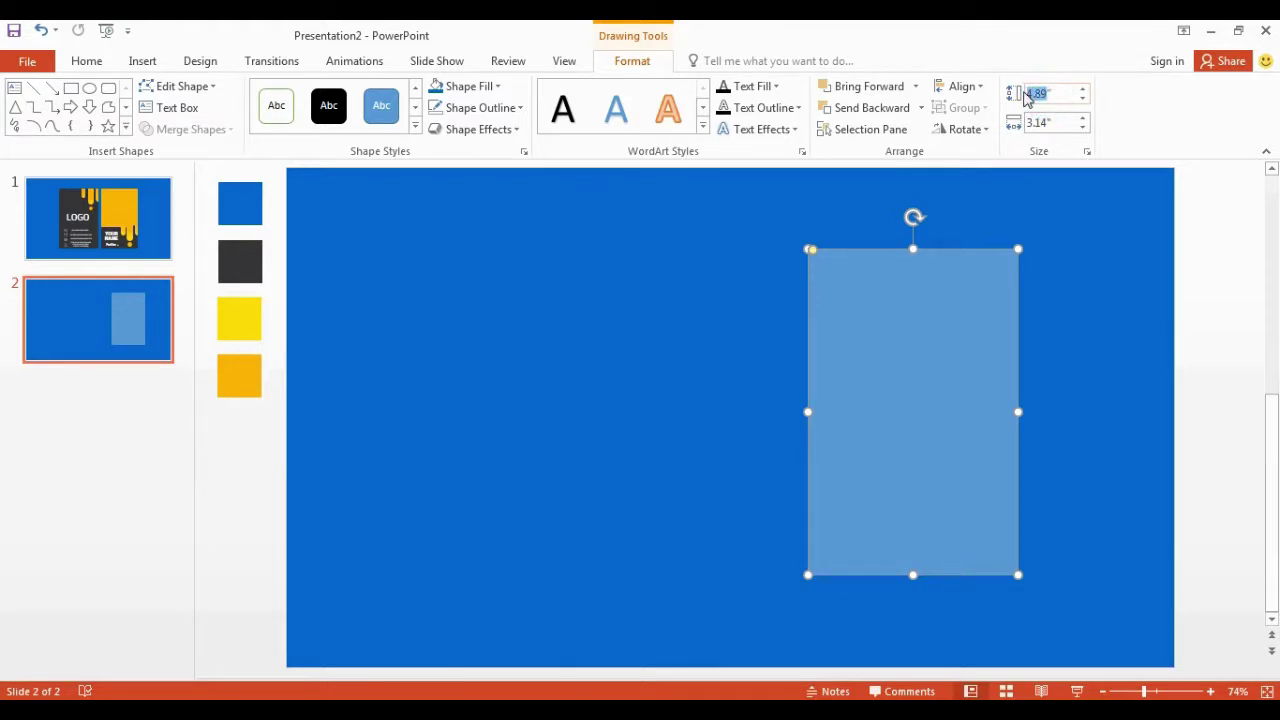
text(5.58)
click(1048, 122)
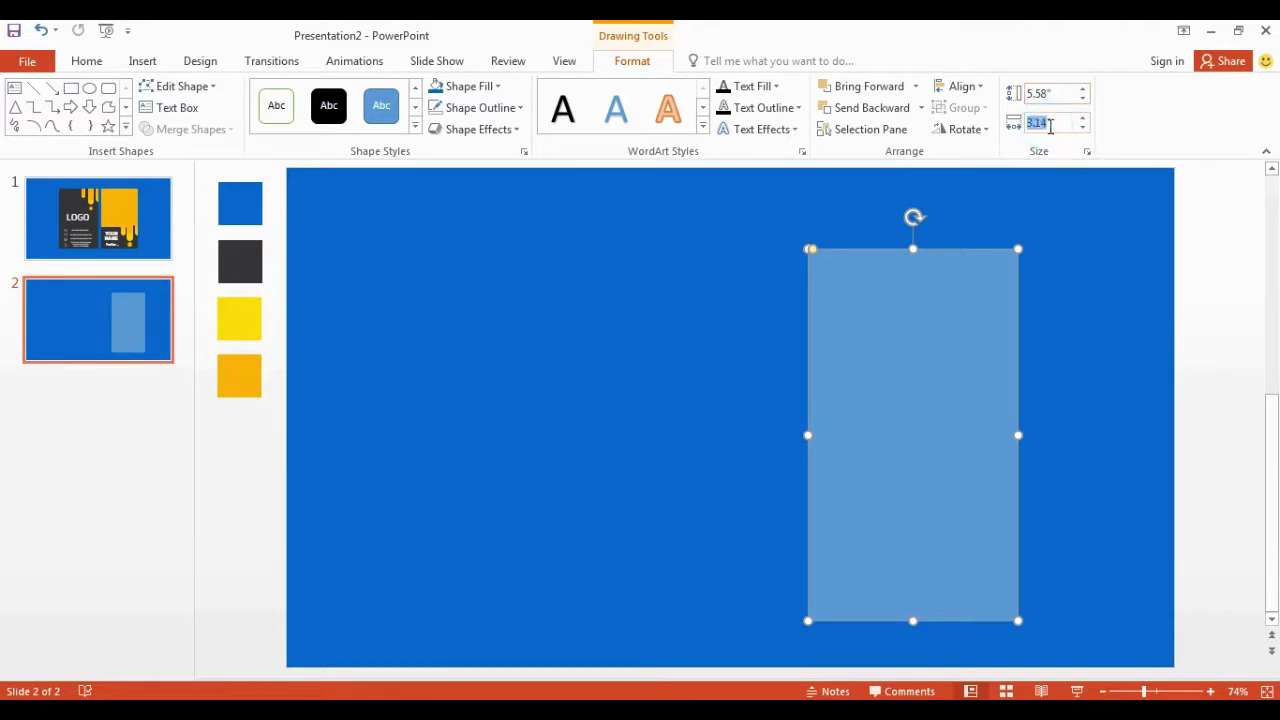
text(3)
key(Return)
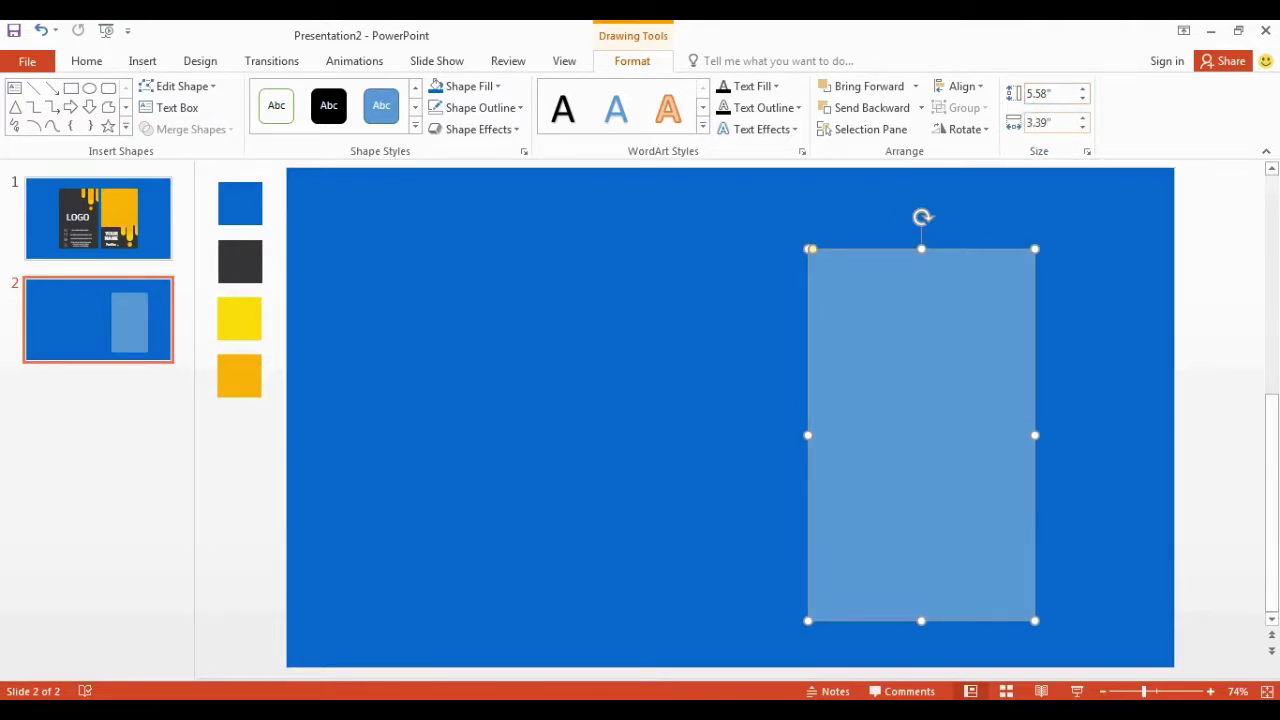
click(1064, 396)
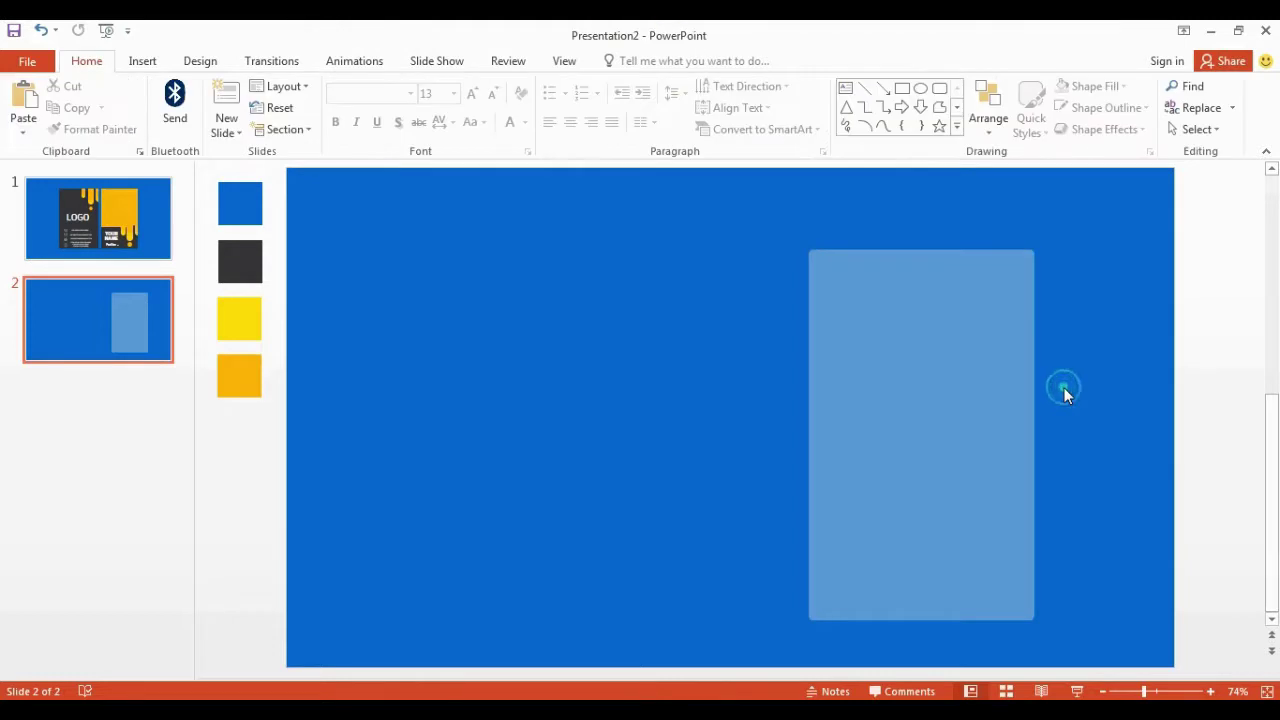
Fill the card rectangle with the dark grey sampled from the swatch using the Eyedropper.
click(922, 407)
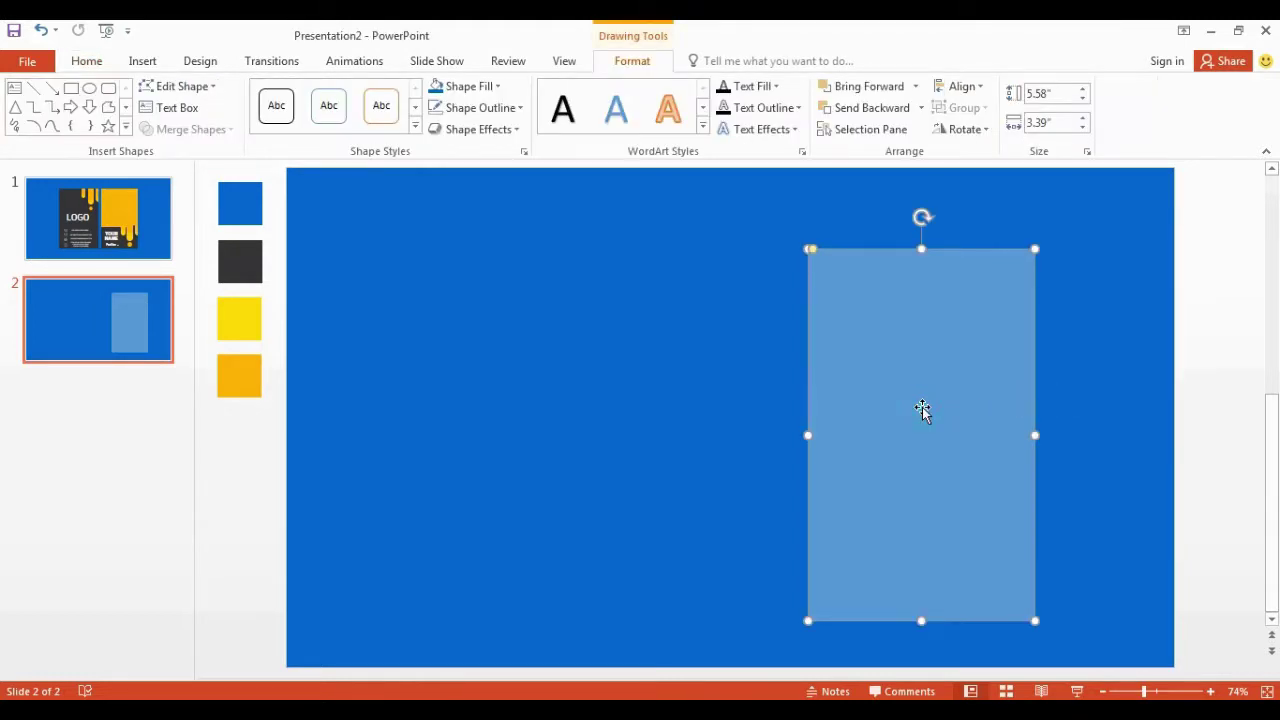
right_click(922, 407)
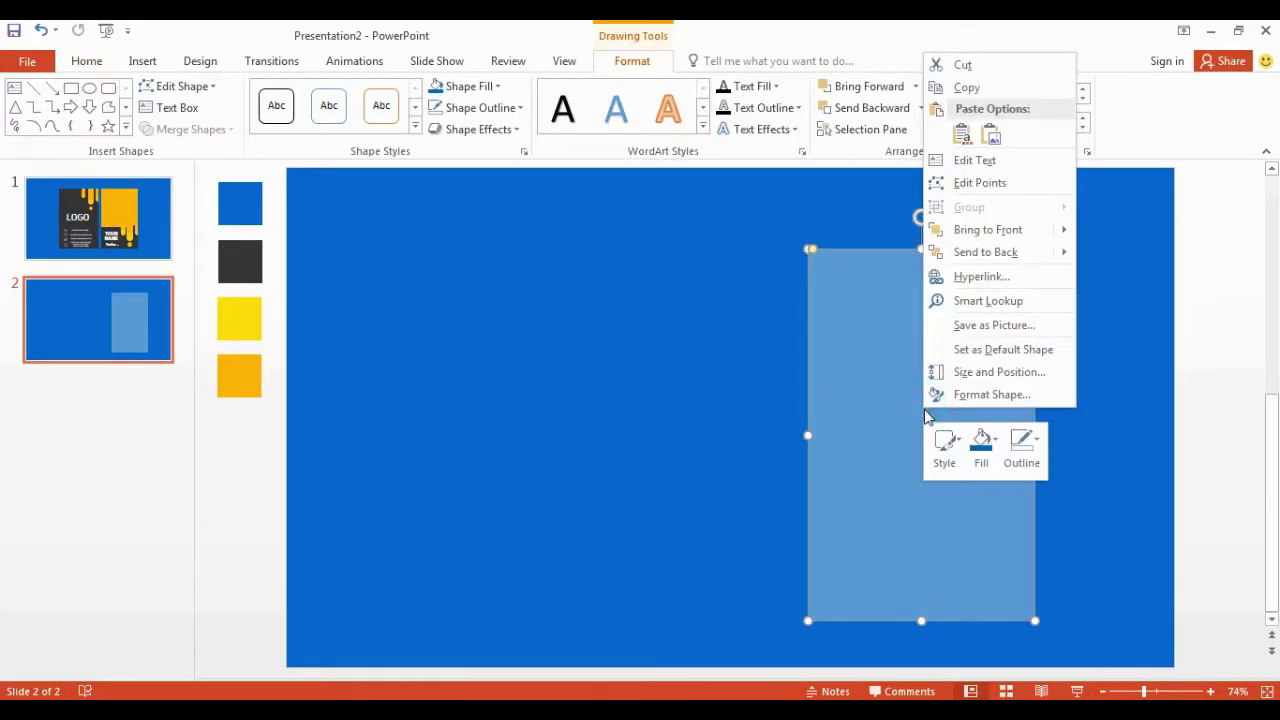
click(979, 445)
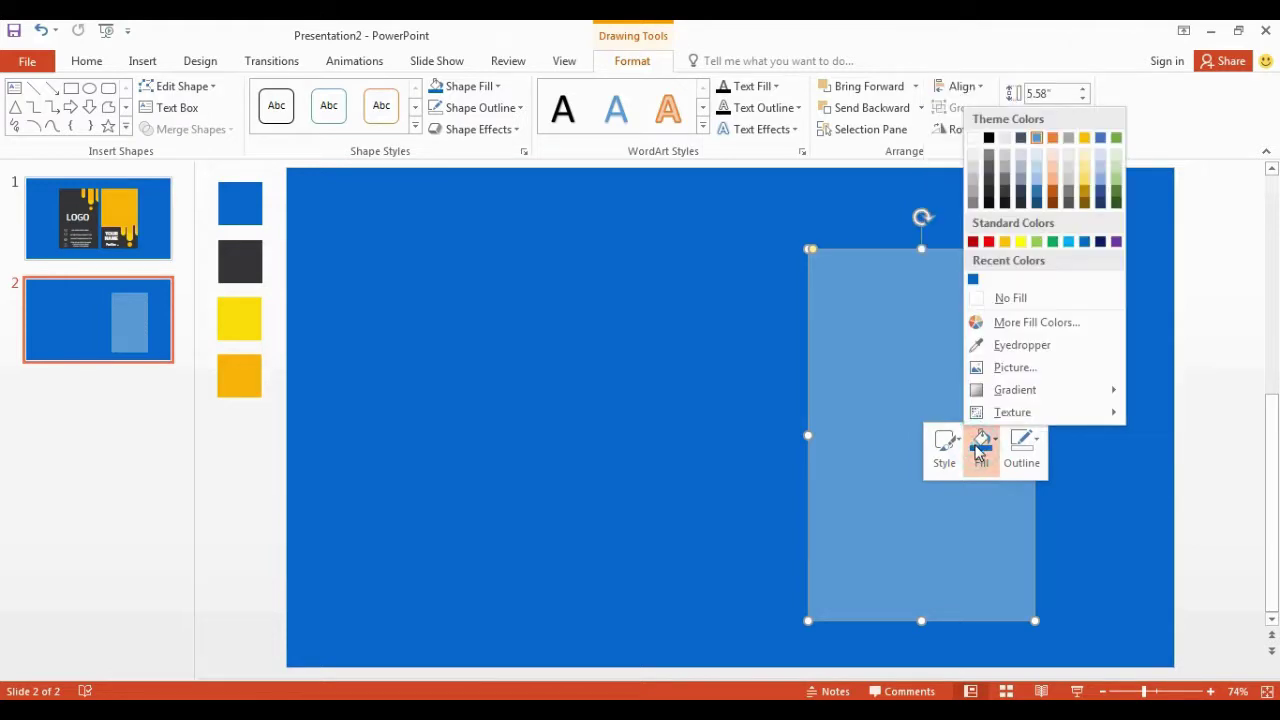
click(977, 349)
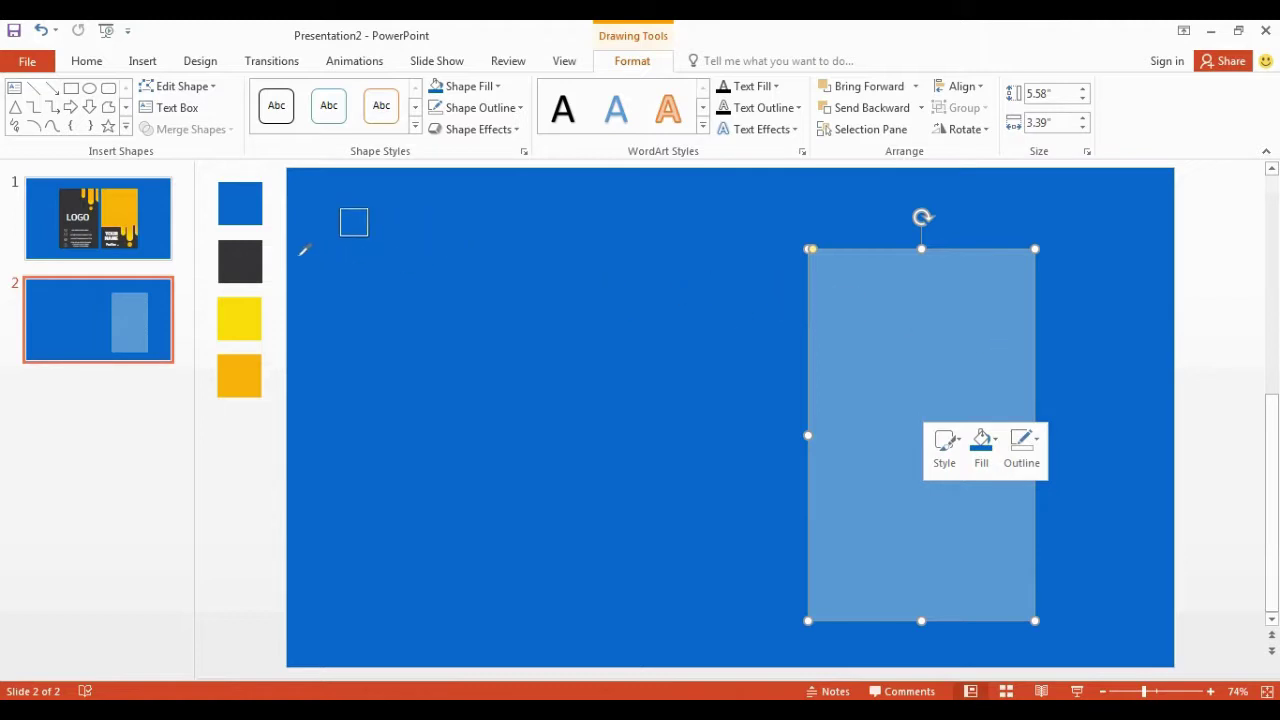
click(248, 262)
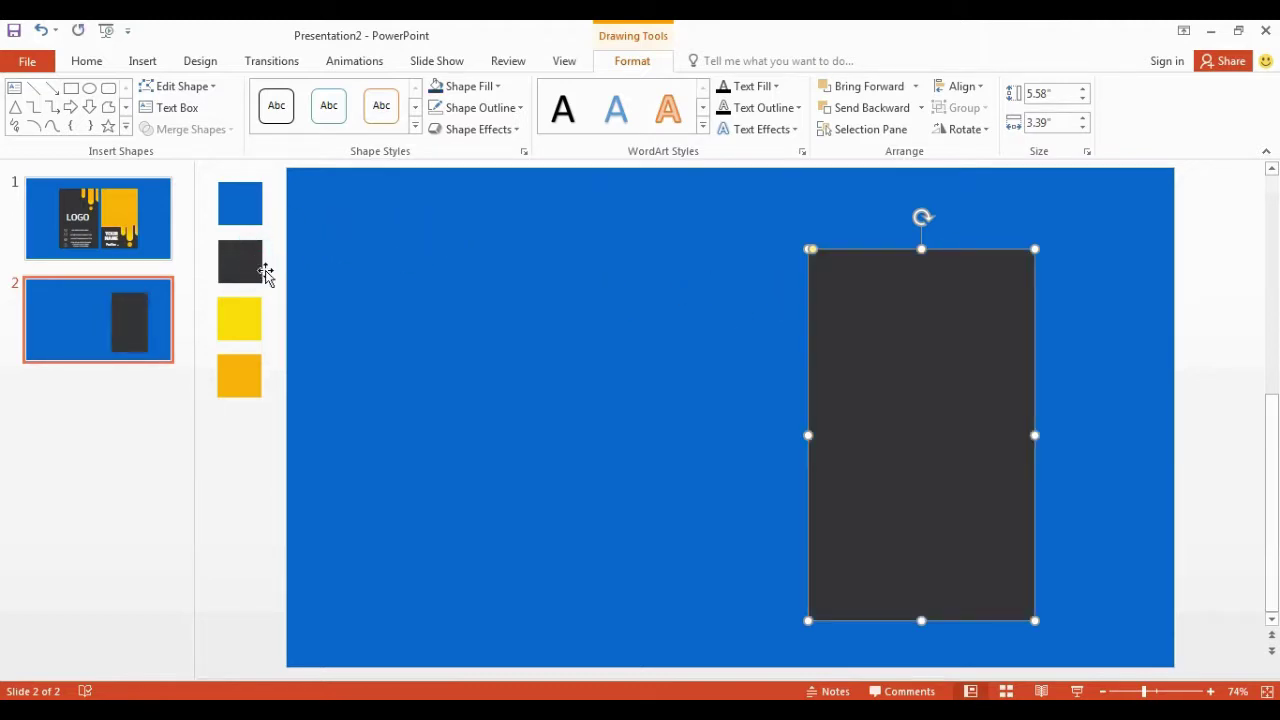
click(634, 405)
Draw a narrow upright rounded rectangle about 2.3" high and 0.7" wide on the left half of the slide.
click(145, 62)
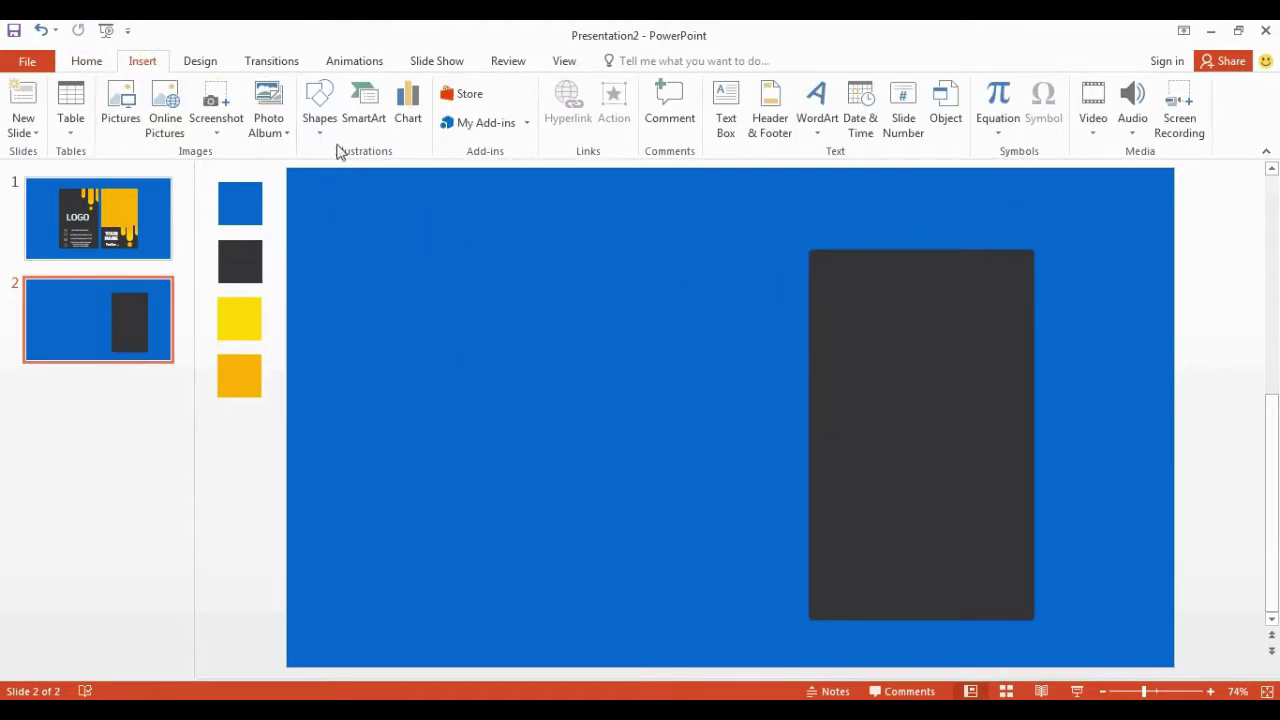
click(320, 120)
click(400, 177)
drag(483, 284, 528, 435)
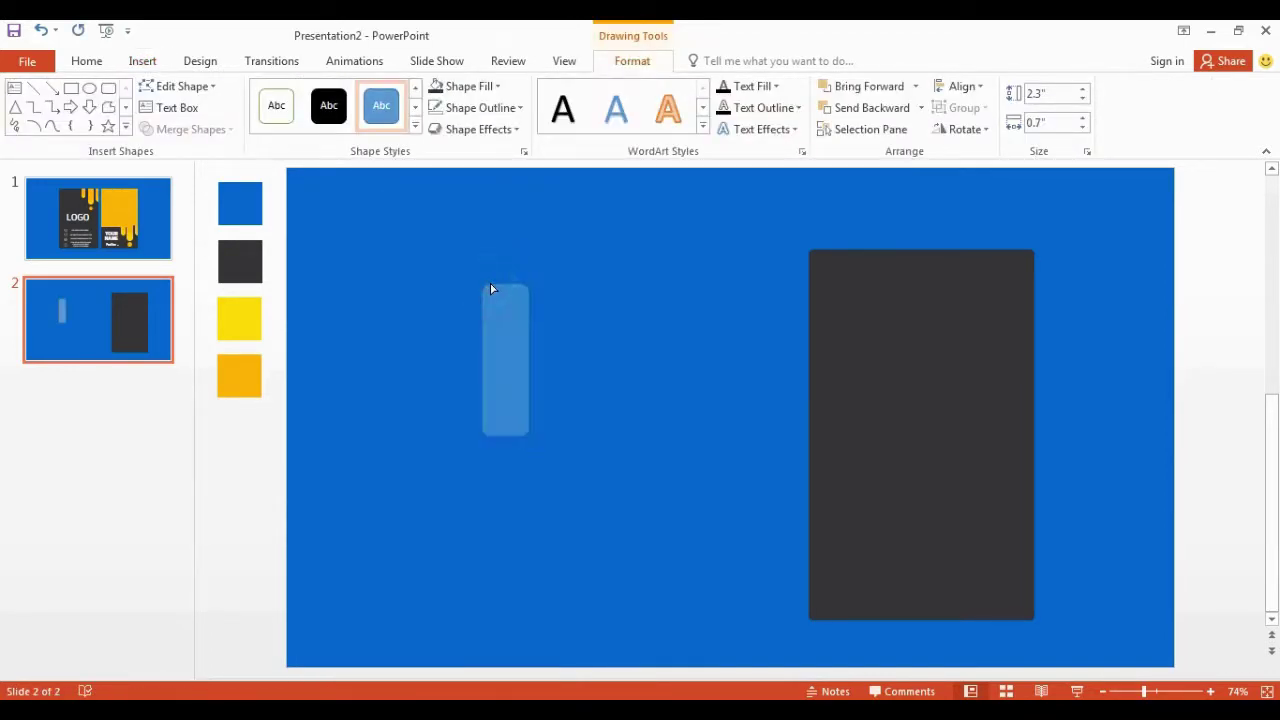
Round the narrow rectangle's ends fully into a pill shape and remove its outline.
right_click(514, 329)
click(611, 280)
click(647, 497)
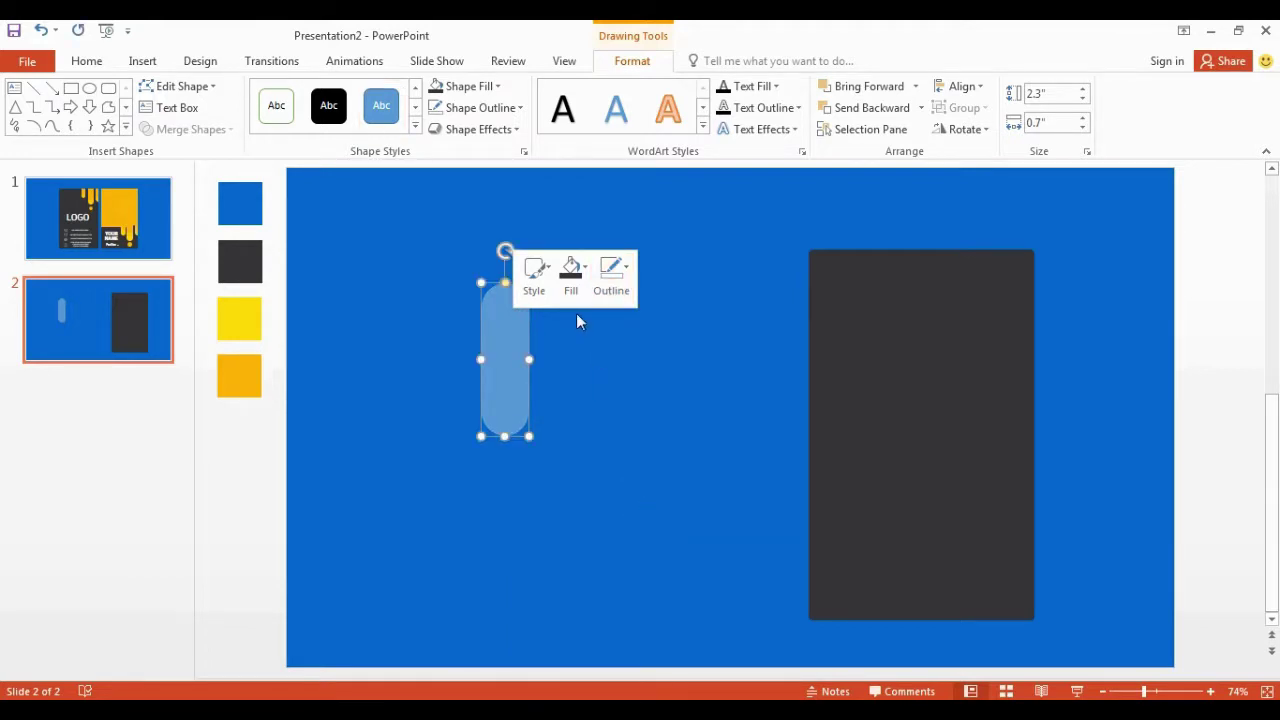
Set the pill shape's height to 2.52" and reduce its width.
click(1036, 97)
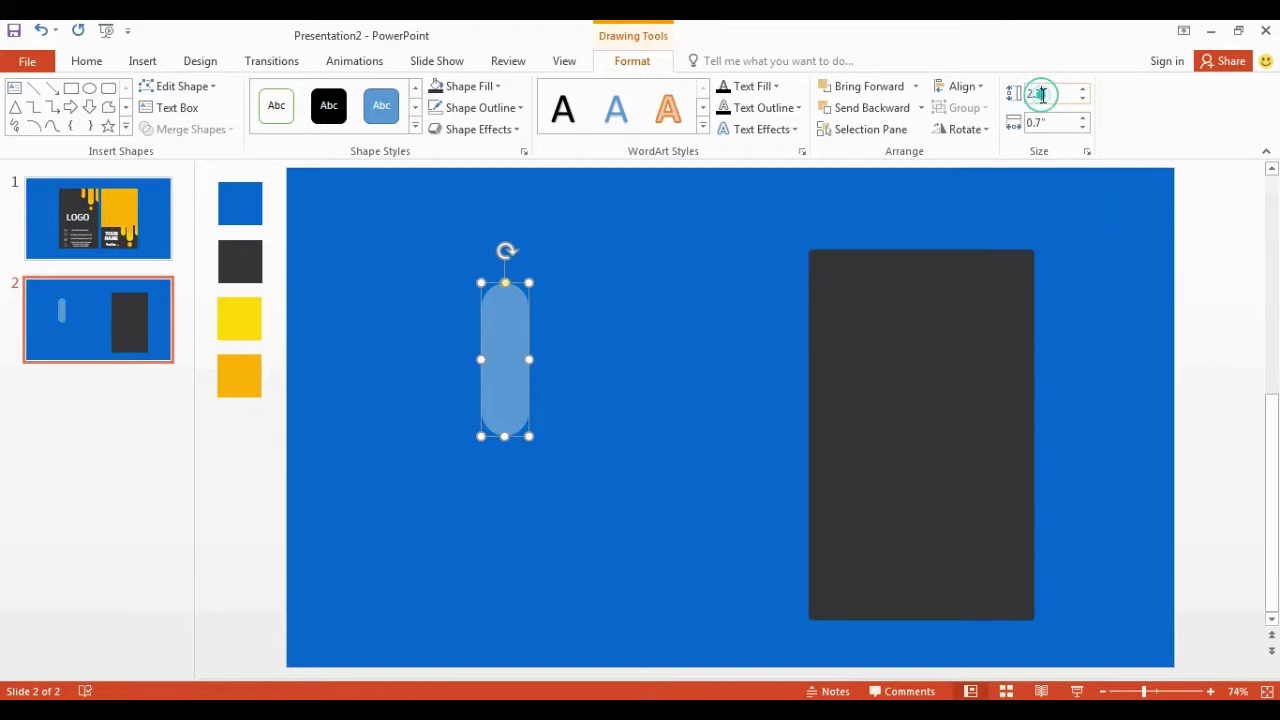
text(2.52)
click(1040, 122)
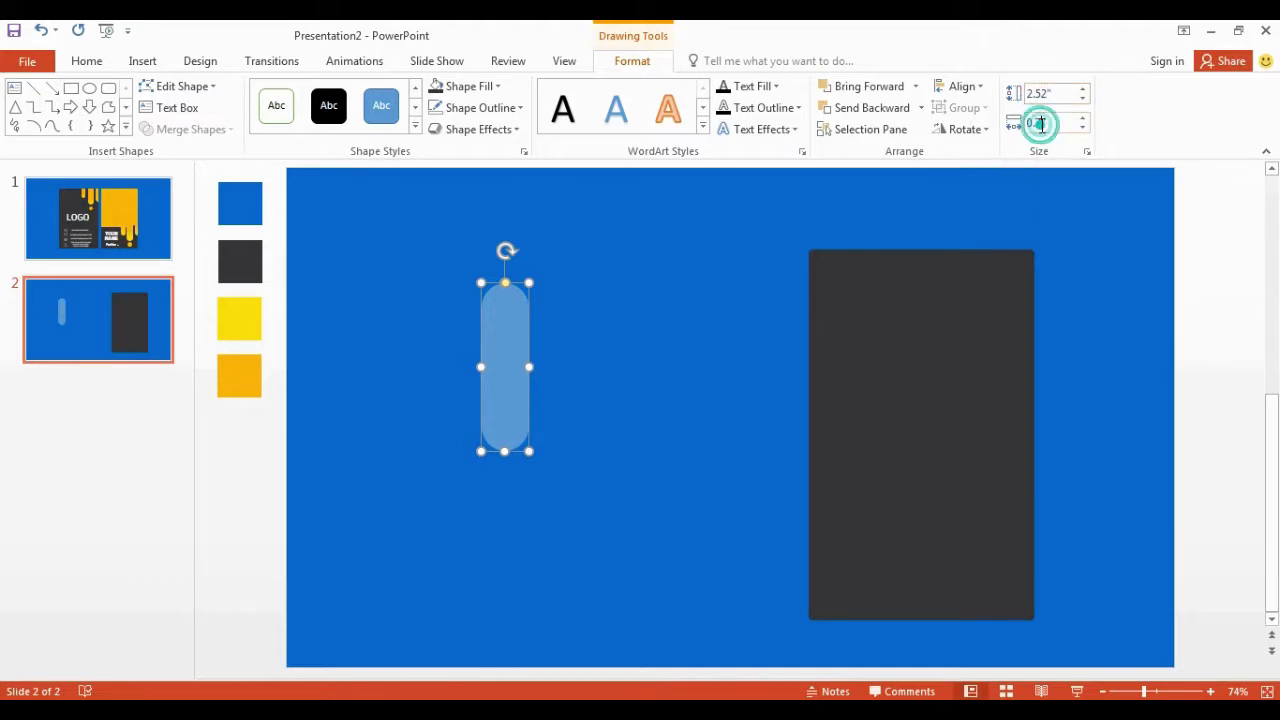
click(661, 348)
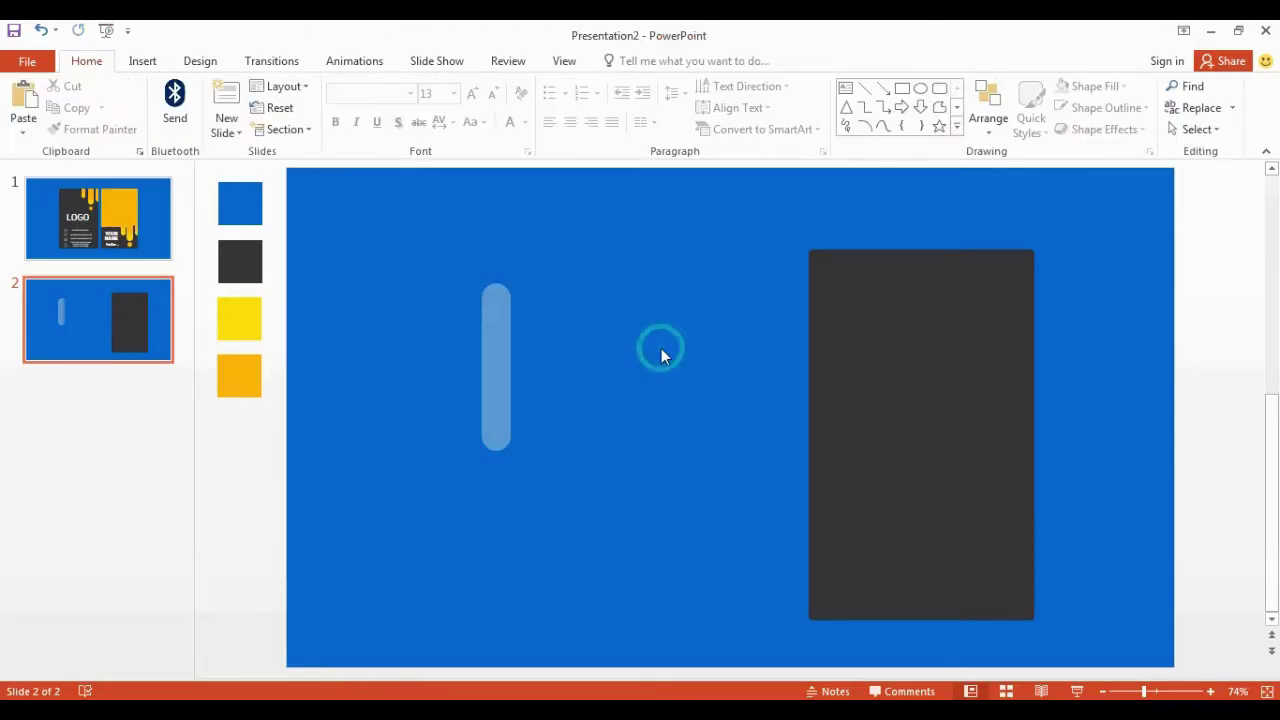
Add two copies beside the pill shape, a wider and taller one and a thin one 2.52" high and 0.27" wide.
click(499, 350)
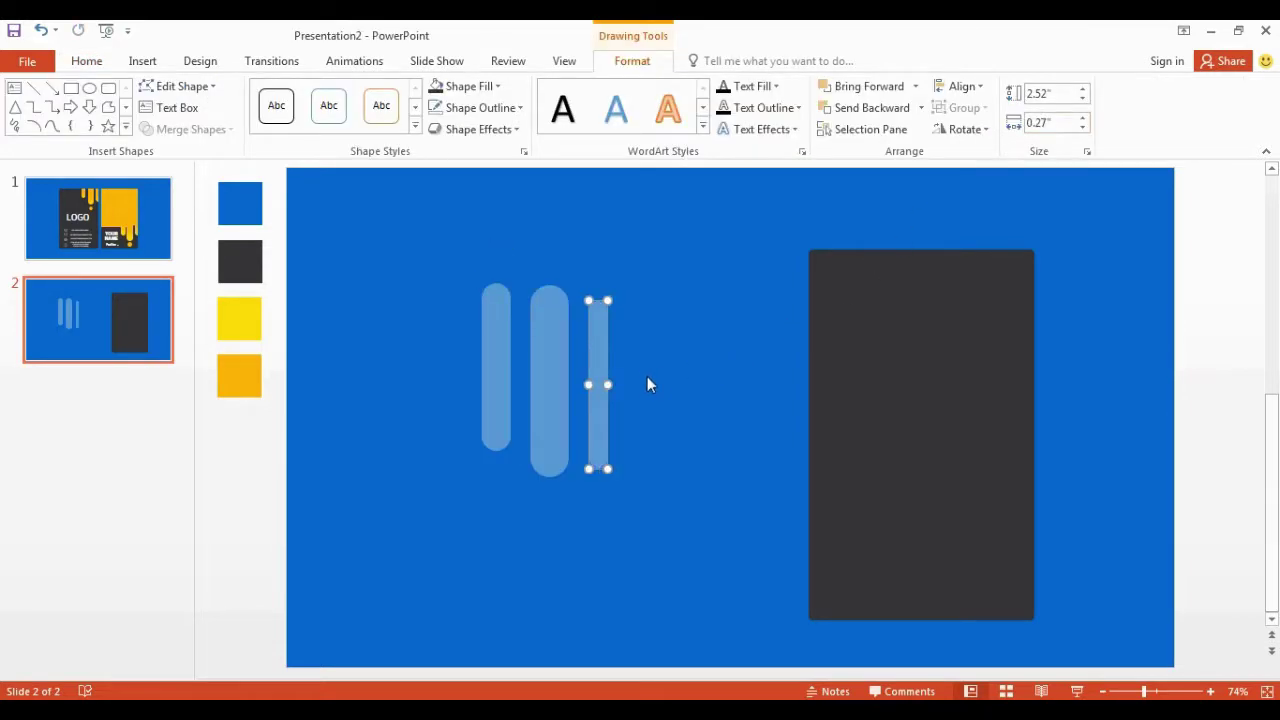
click(641, 386)
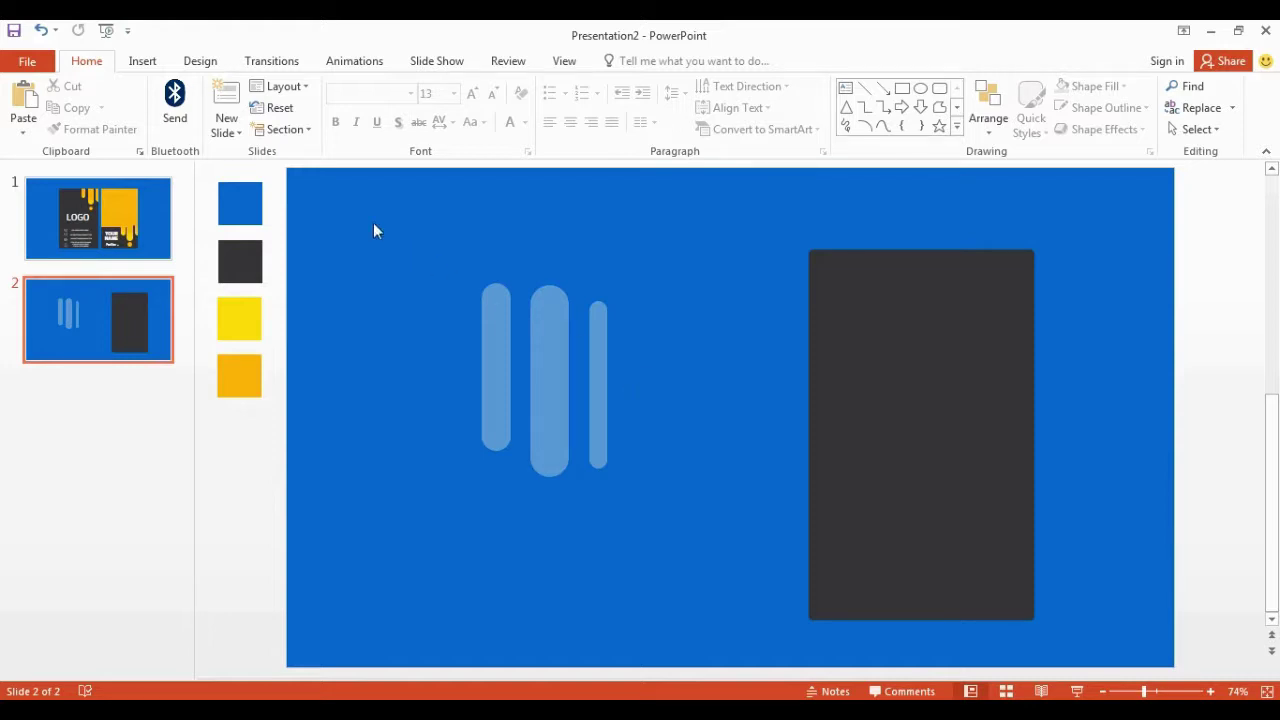
Draw a rectangle about 2.89" high and 0.58" wide covering the right half of the thin pill shape.
click(142, 61)
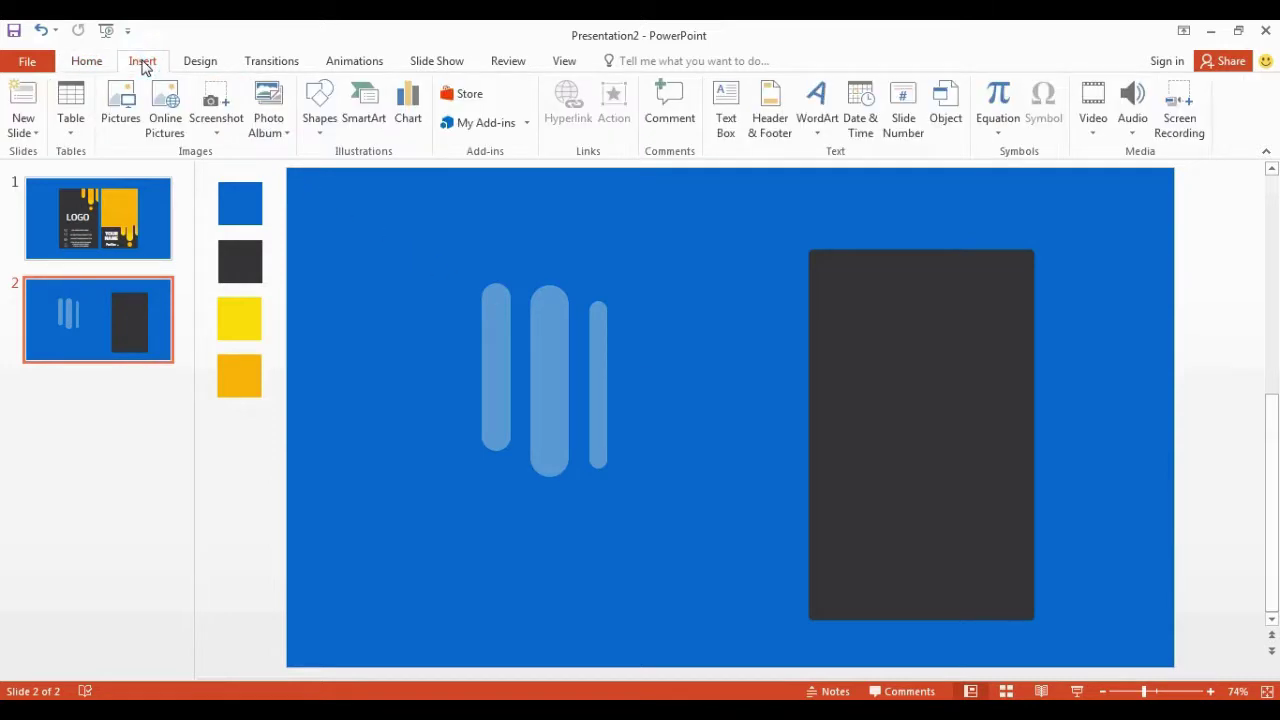
click(318, 130)
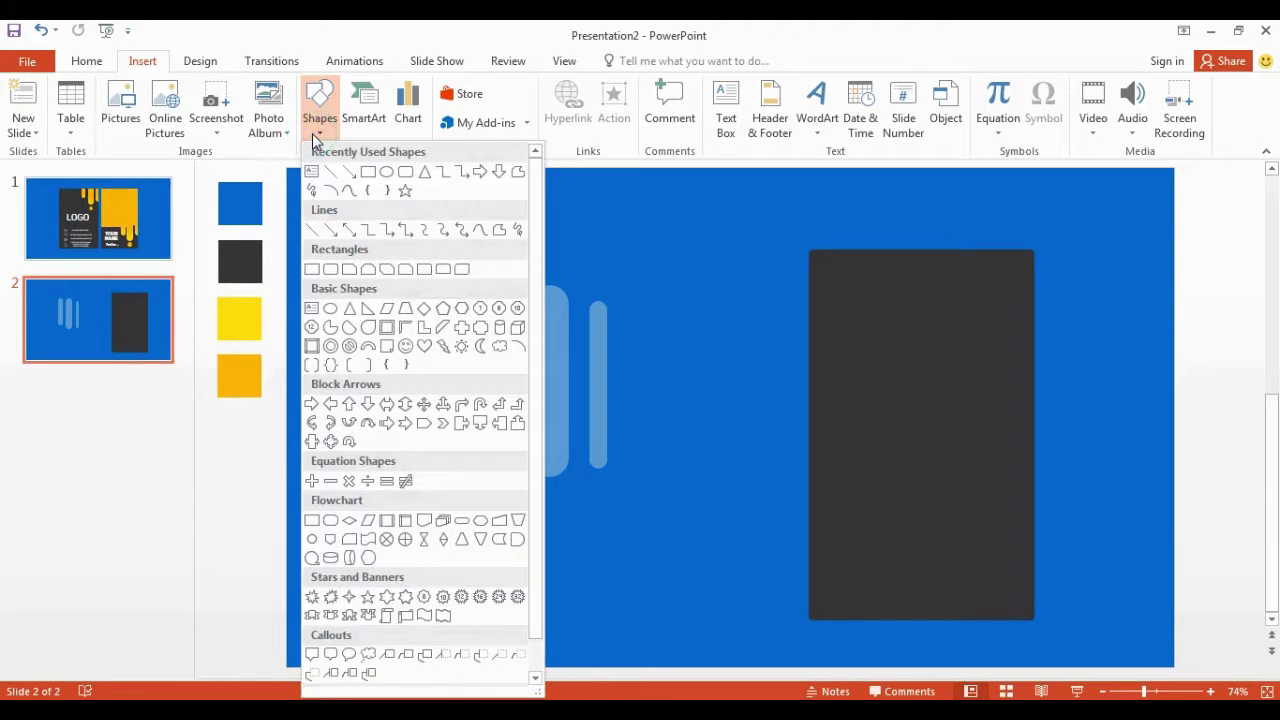
click(370, 174)
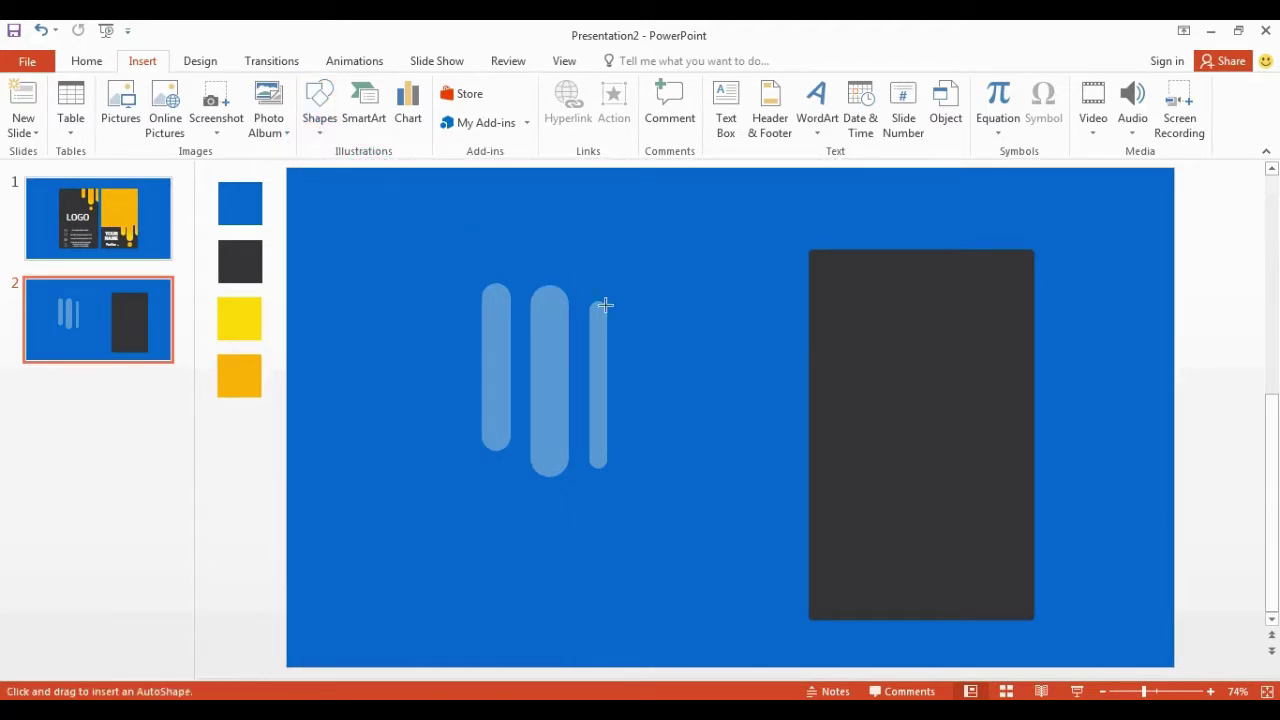
drag(600, 289, 637, 478)
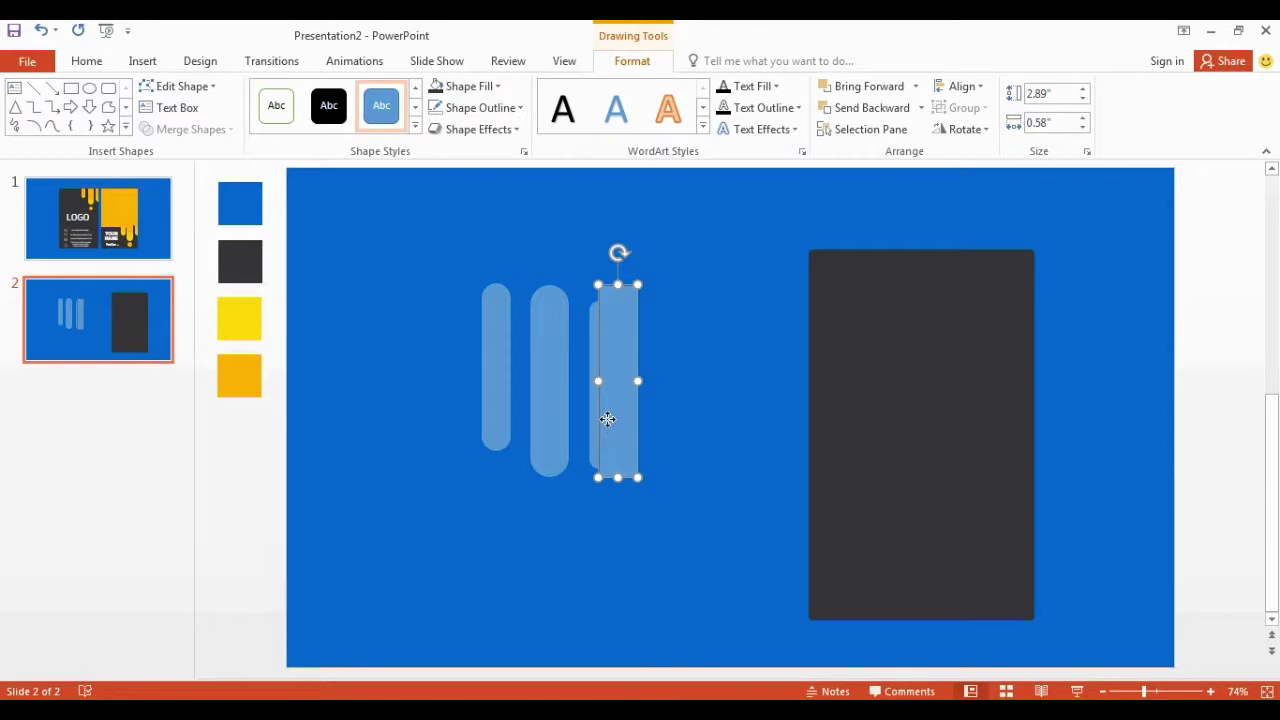
Bring the thin pill to the front and subtract the overlapping rectangle from it, leaving a half-width pill.
click(592, 414)
right_click(592, 412)
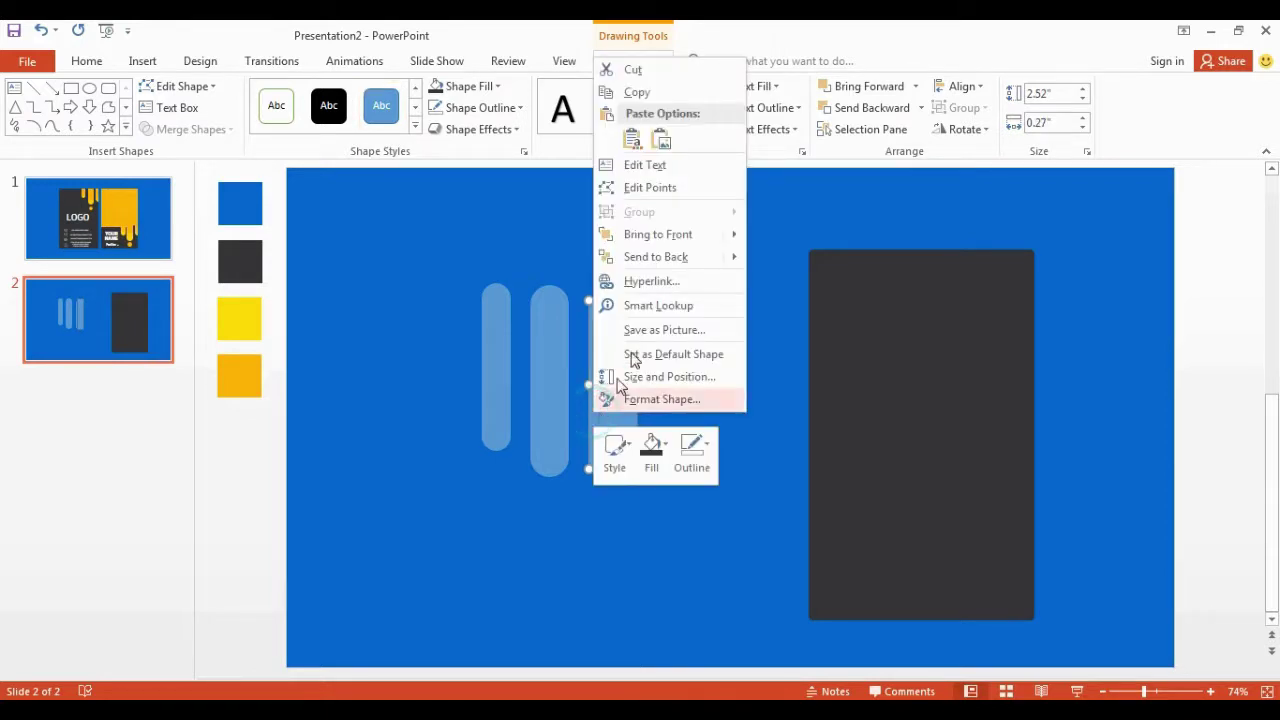
click(651, 232)
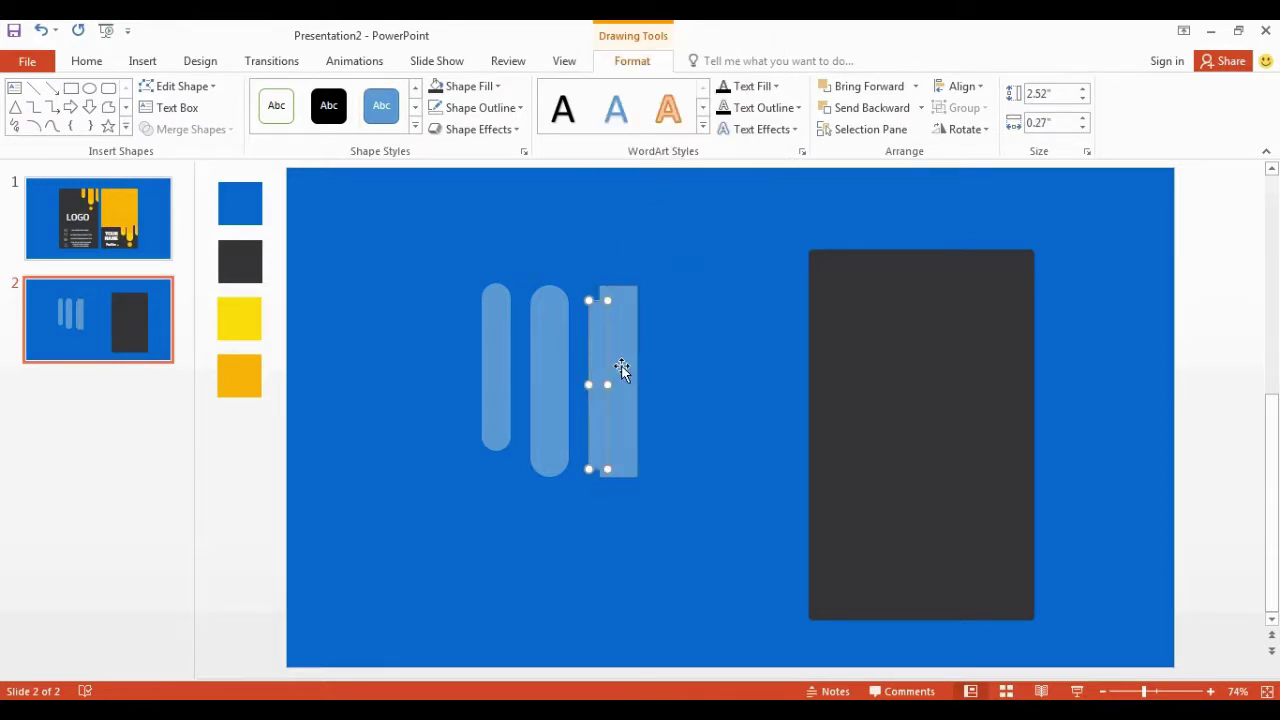
shift+click(621, 375)
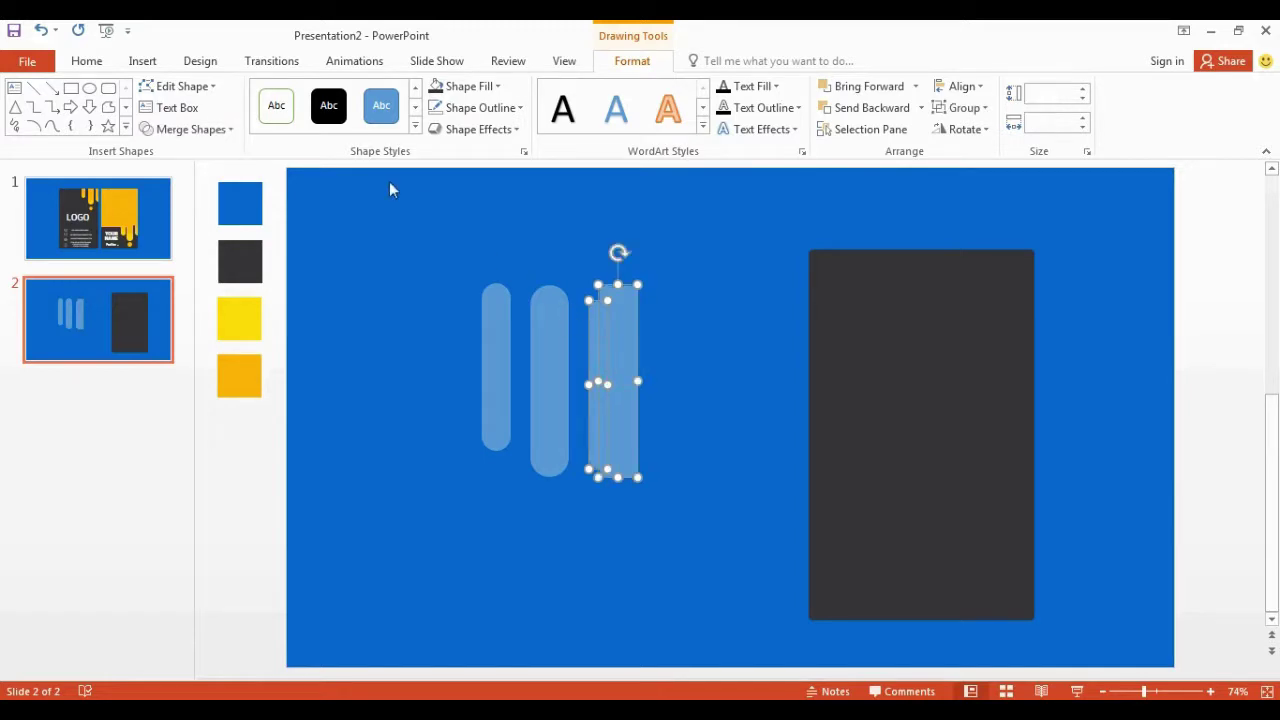
click(224, 133)
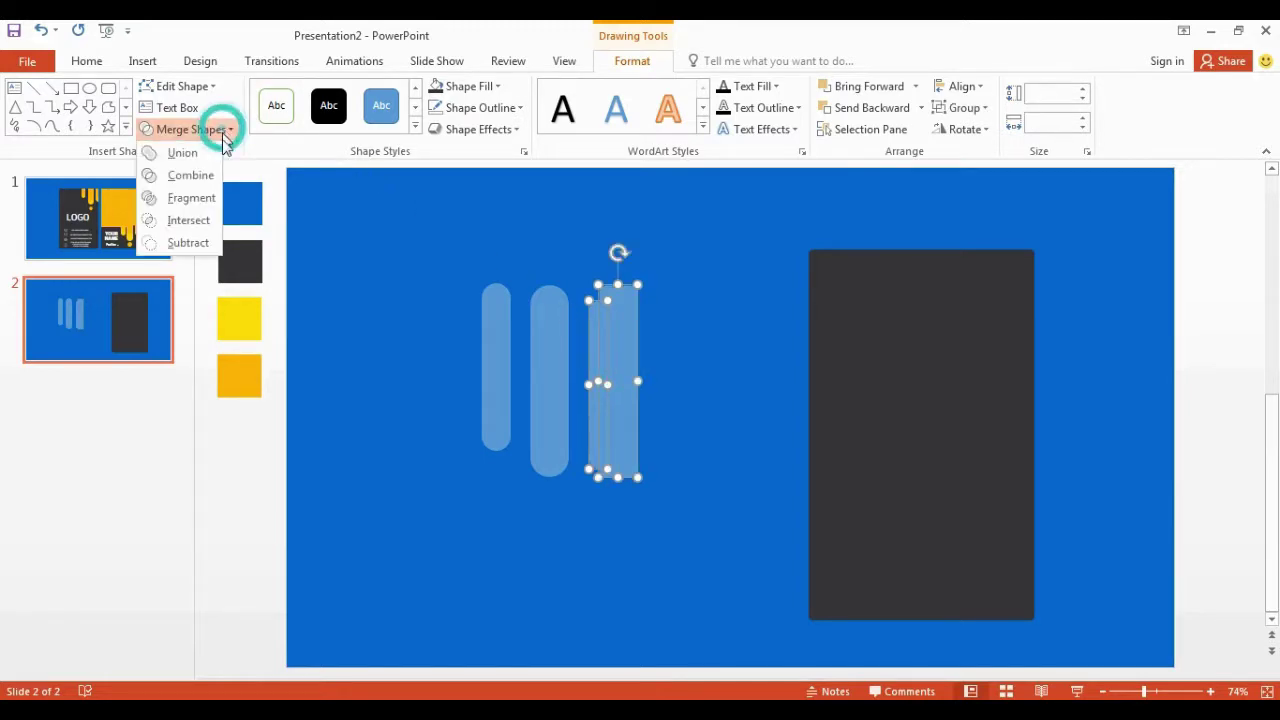
click(200, 245)
click(694, 390)
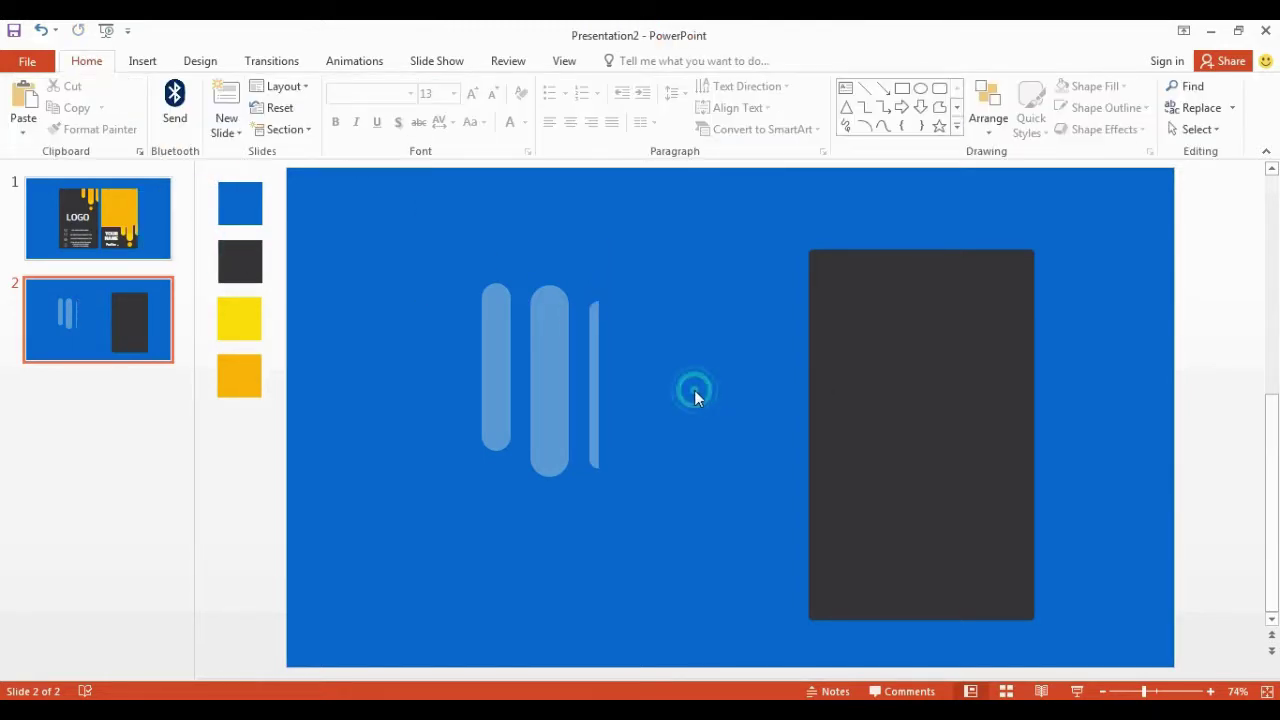
Draw a rectangle 3.72" high and 3.39" wide over the upper part of the dark card, spanning its full width.
click(142, 65)
click(321, 140)
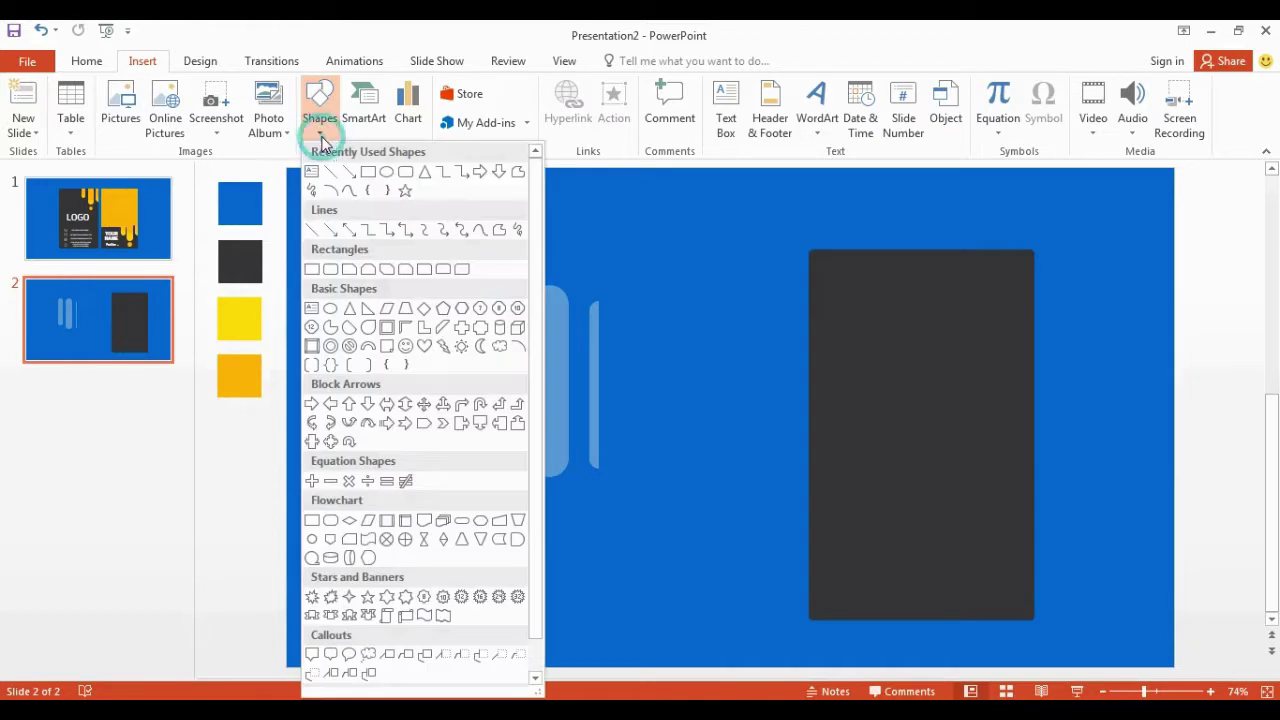
click(368, 171)
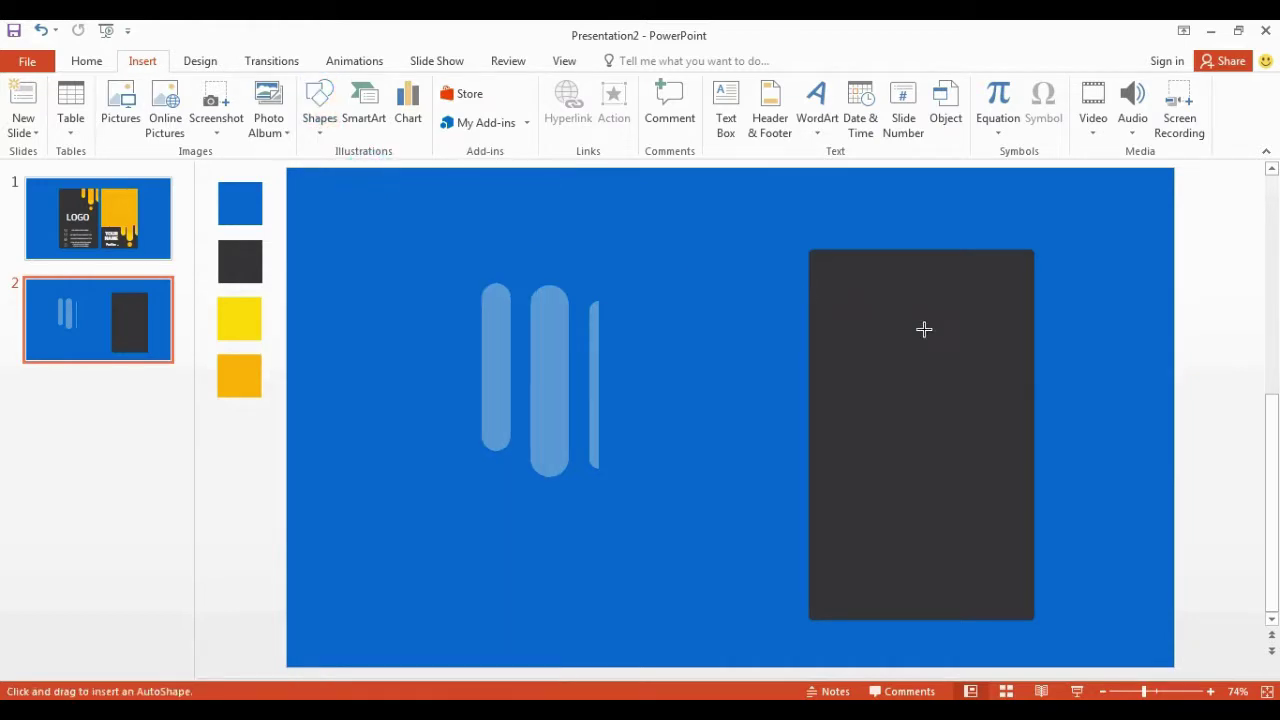
mouse_move(810, 251)
mouse_down()
mouse_move(962, 449)
mouse_move(1034, 497)
mouse_up()
Fill the new rectangle with the orange sampled from the palette swatch beside the slide.
click(1020, 443)
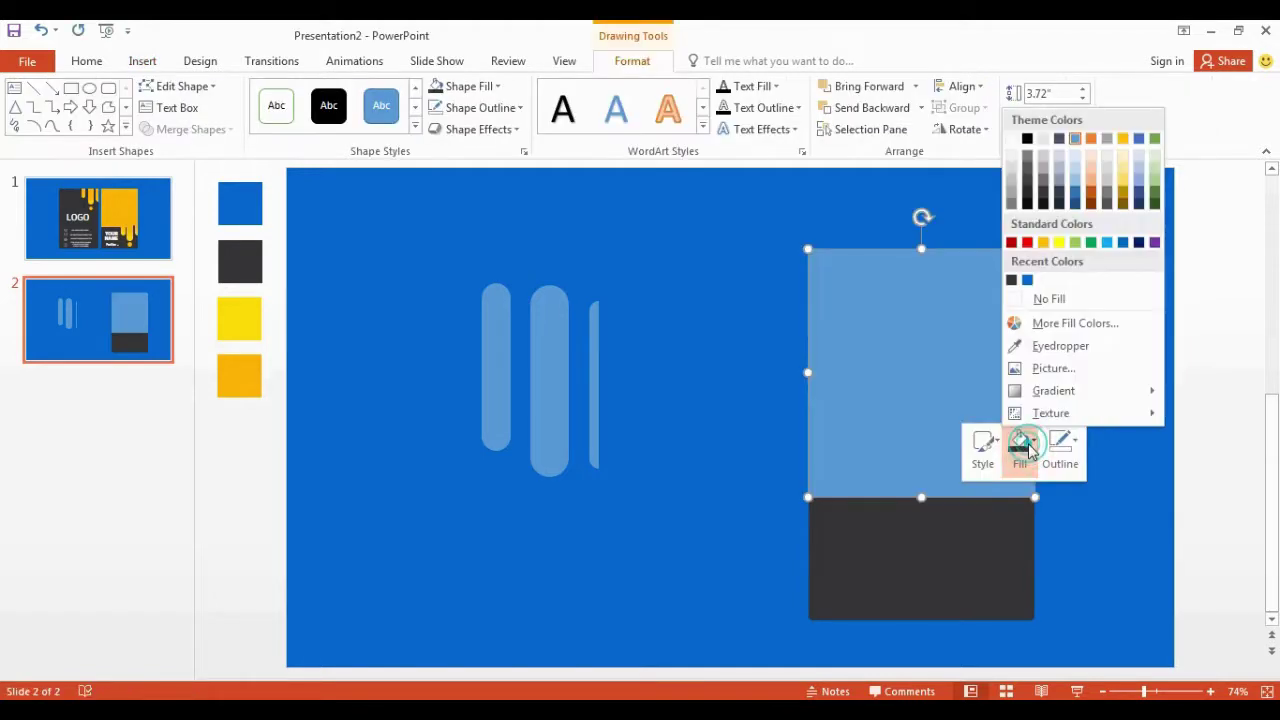
click(1040, 343)
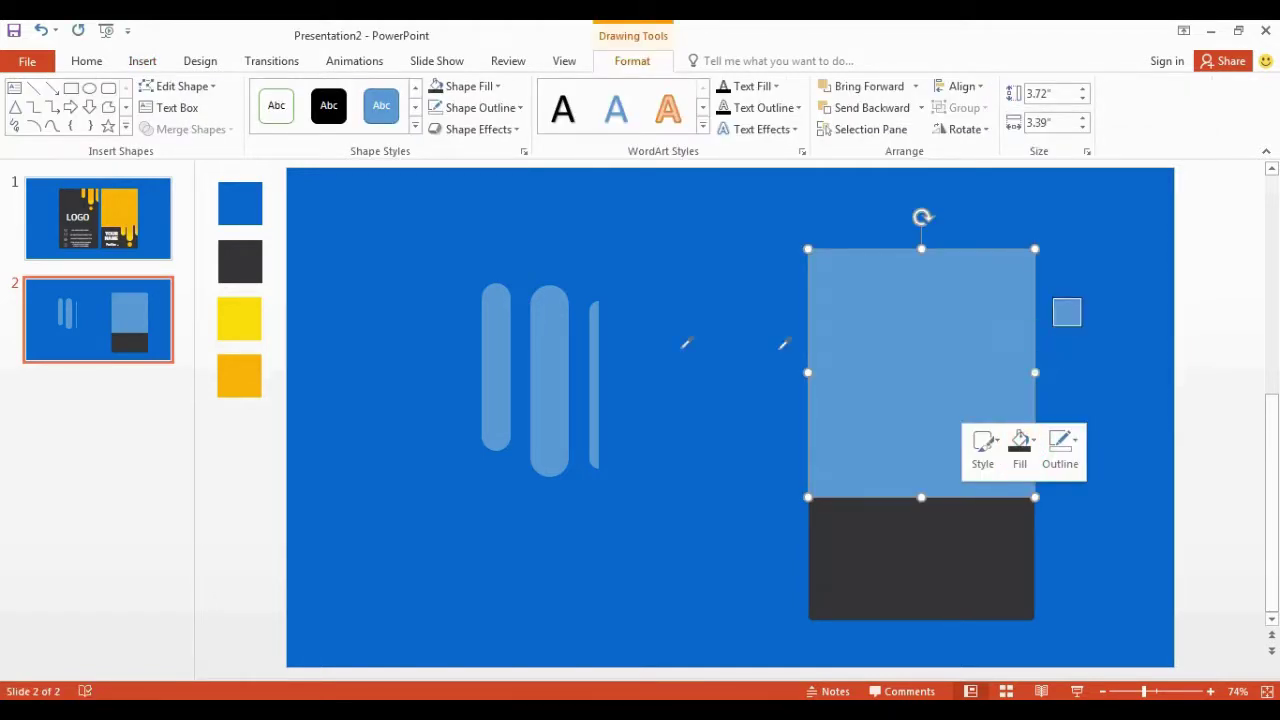
click(241, 376)
click(672, 476)
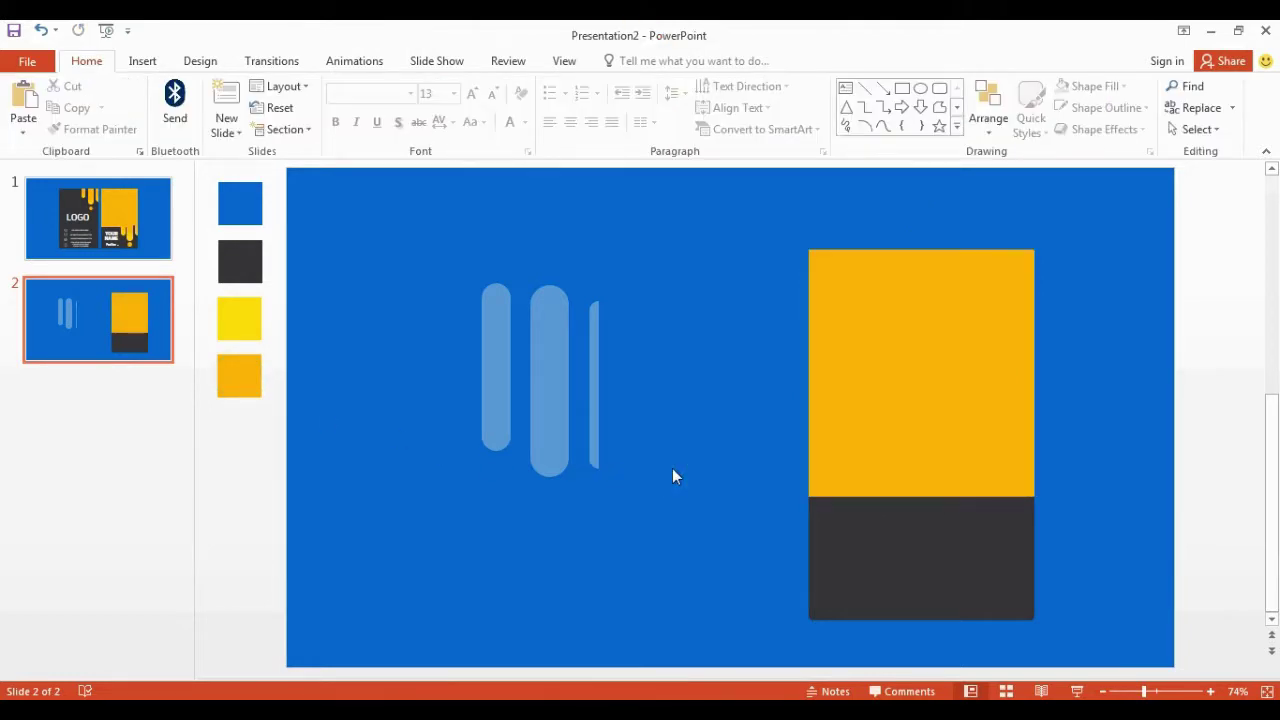
Move the three pill shapes onto the card so they hang below the orange block's lower edge, with the half pill at the right edge.
click(494, 385)
right_click(495, 386)
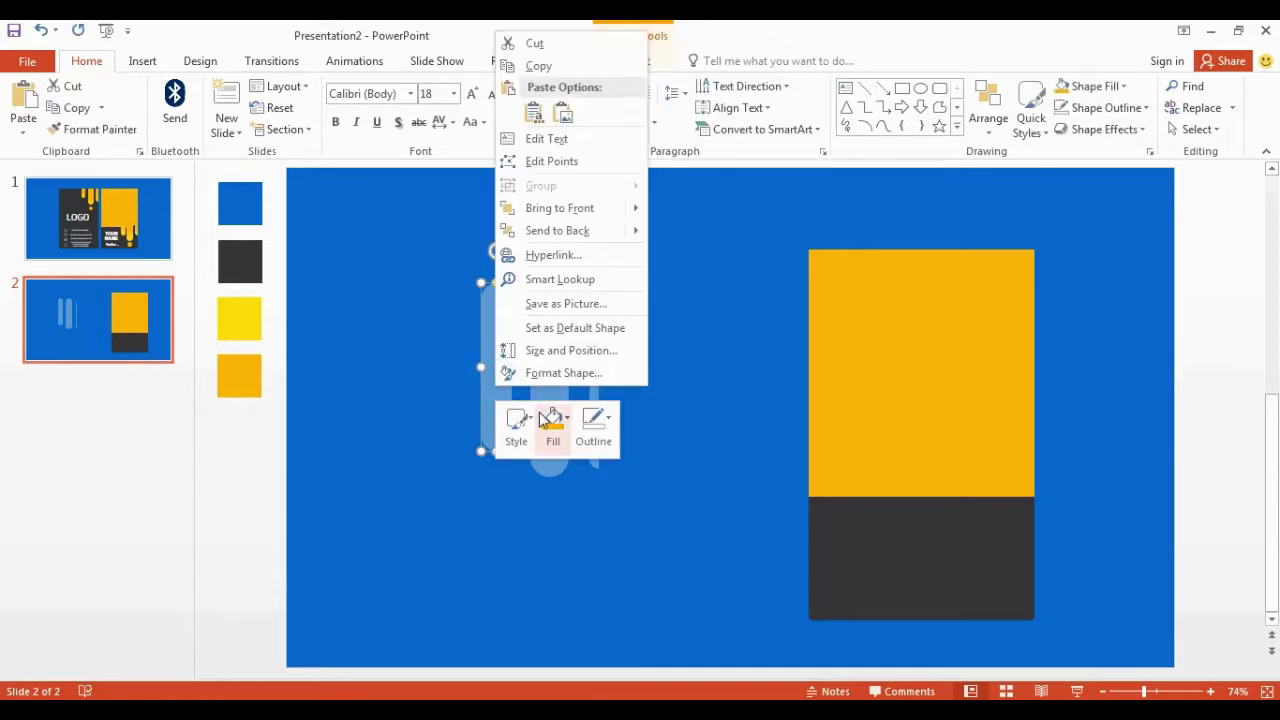
click(488, 375)
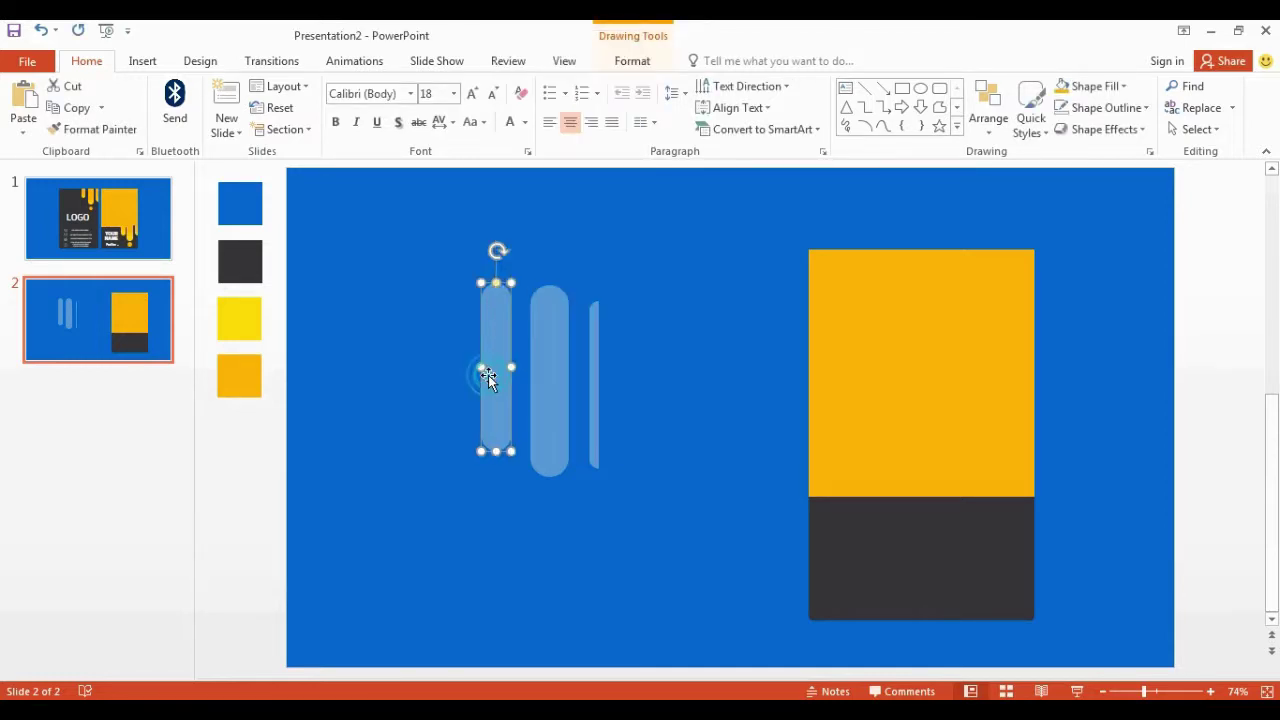
drag(488, 375, 937, 467)
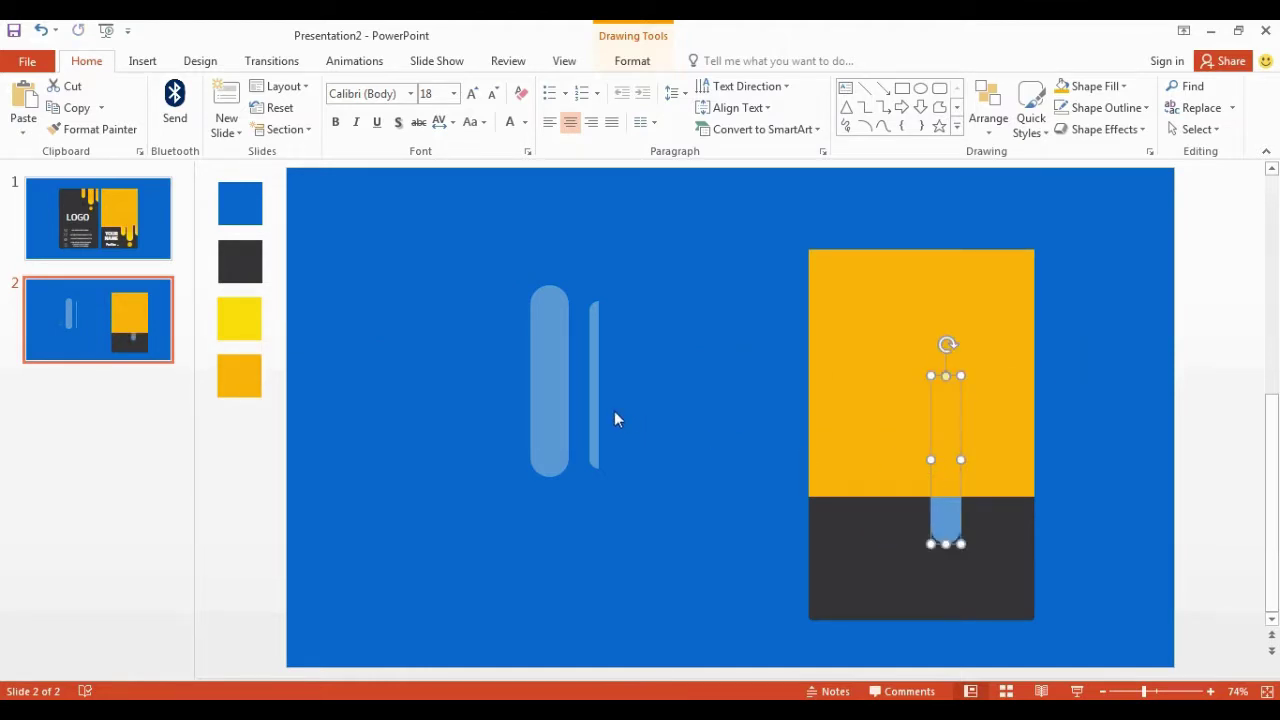
drag(550, 379, 990, 452)
drag(591, 380, 868, 398)
drag(993, 437, 1035, 444)
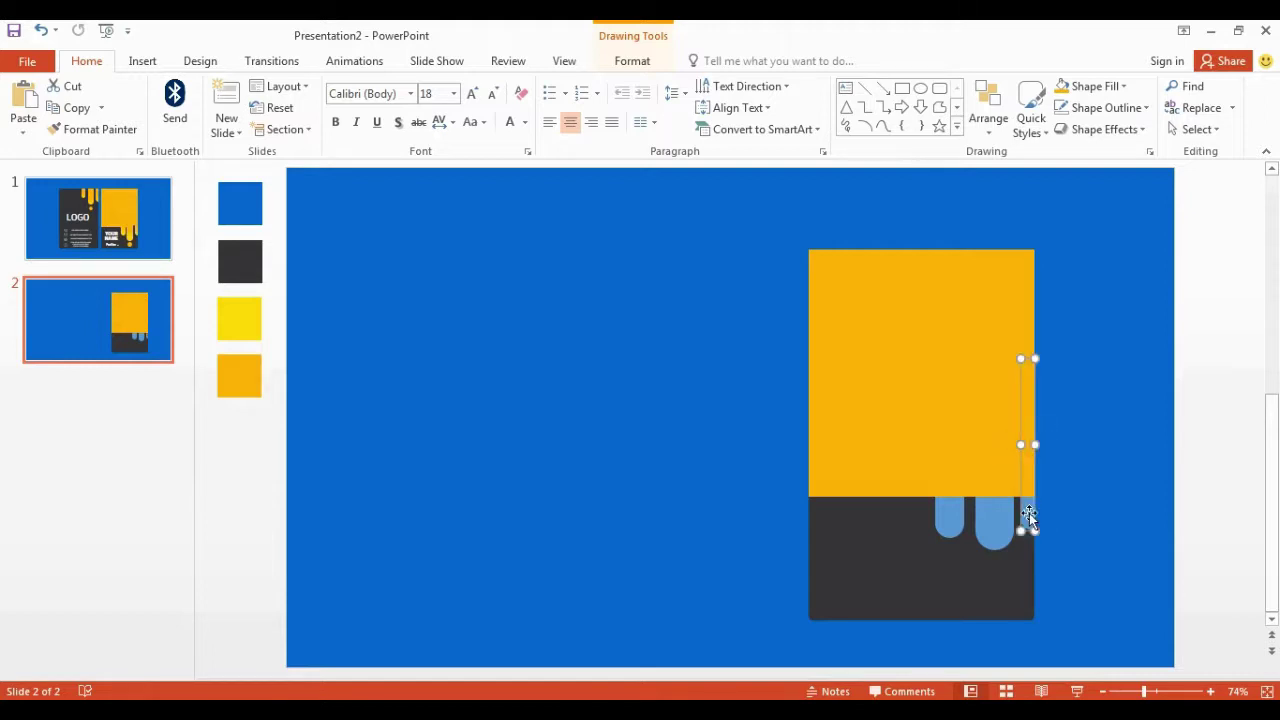
Lower the half pill and the wide middle pill and even out the spacing between the three drips.
drag(1029, 513, 990, 545)
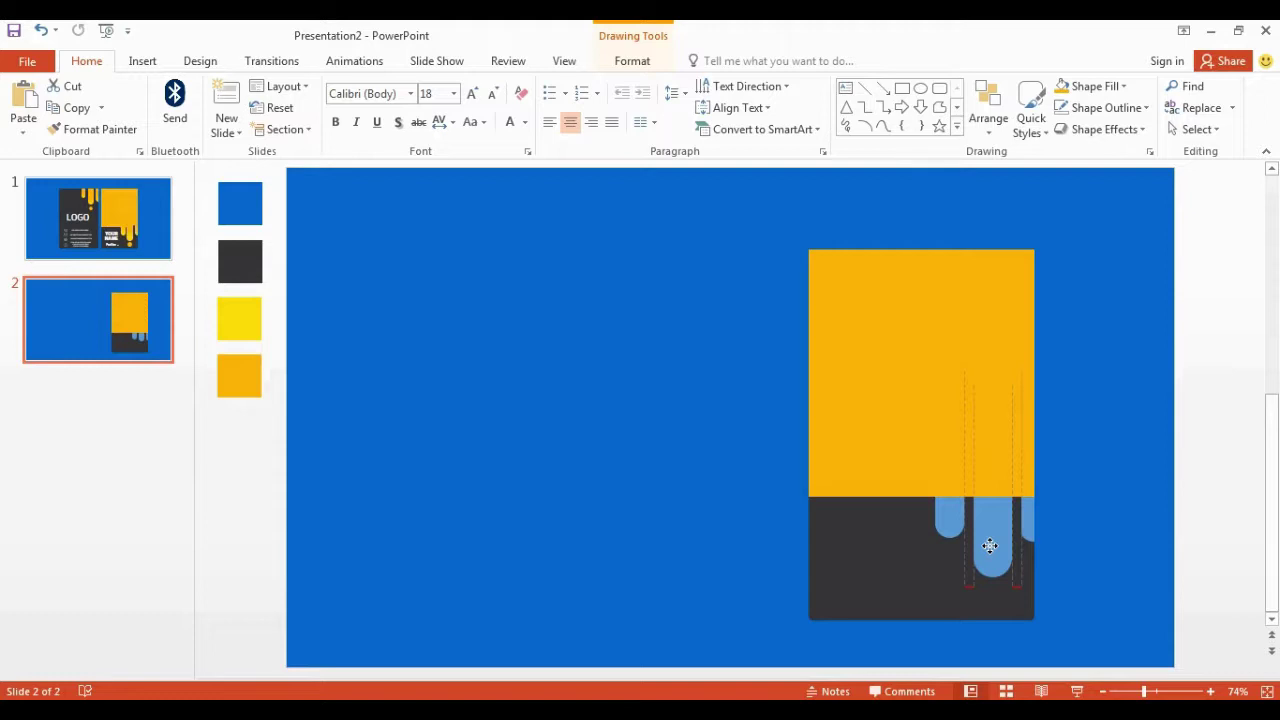
drag(990, 545, 990, 548)
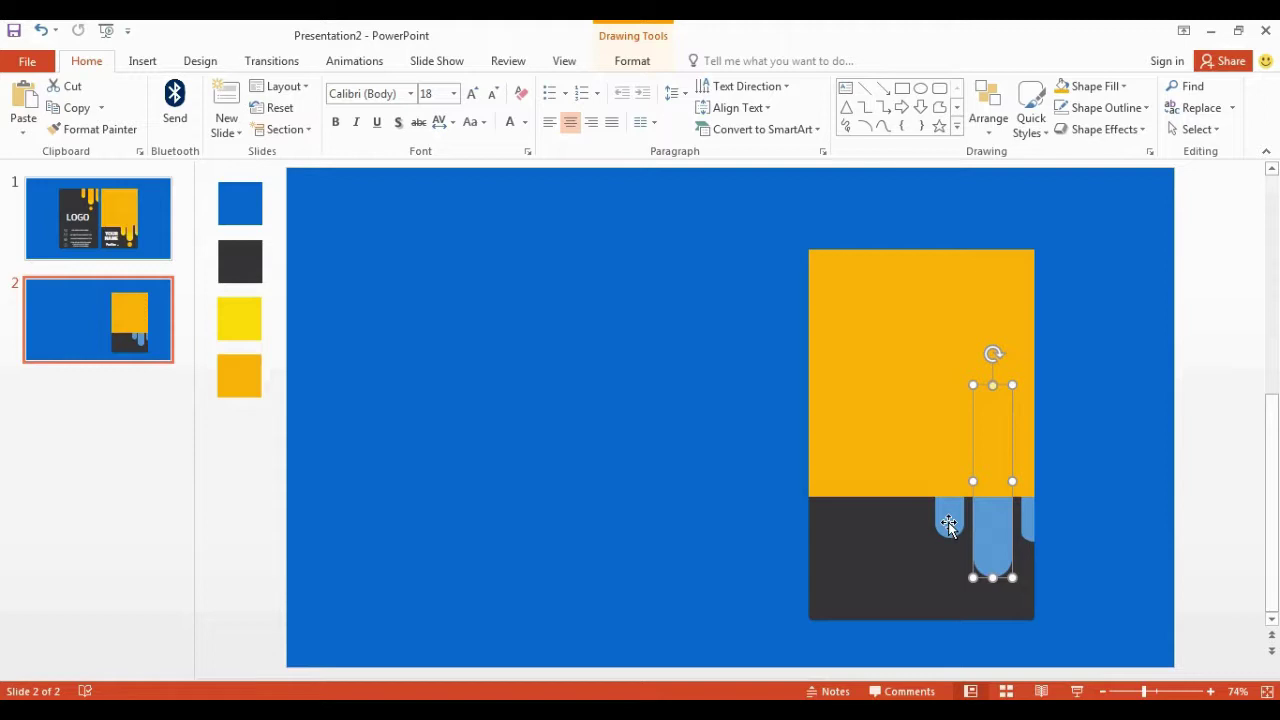
drag(948, 525, 956, 529)
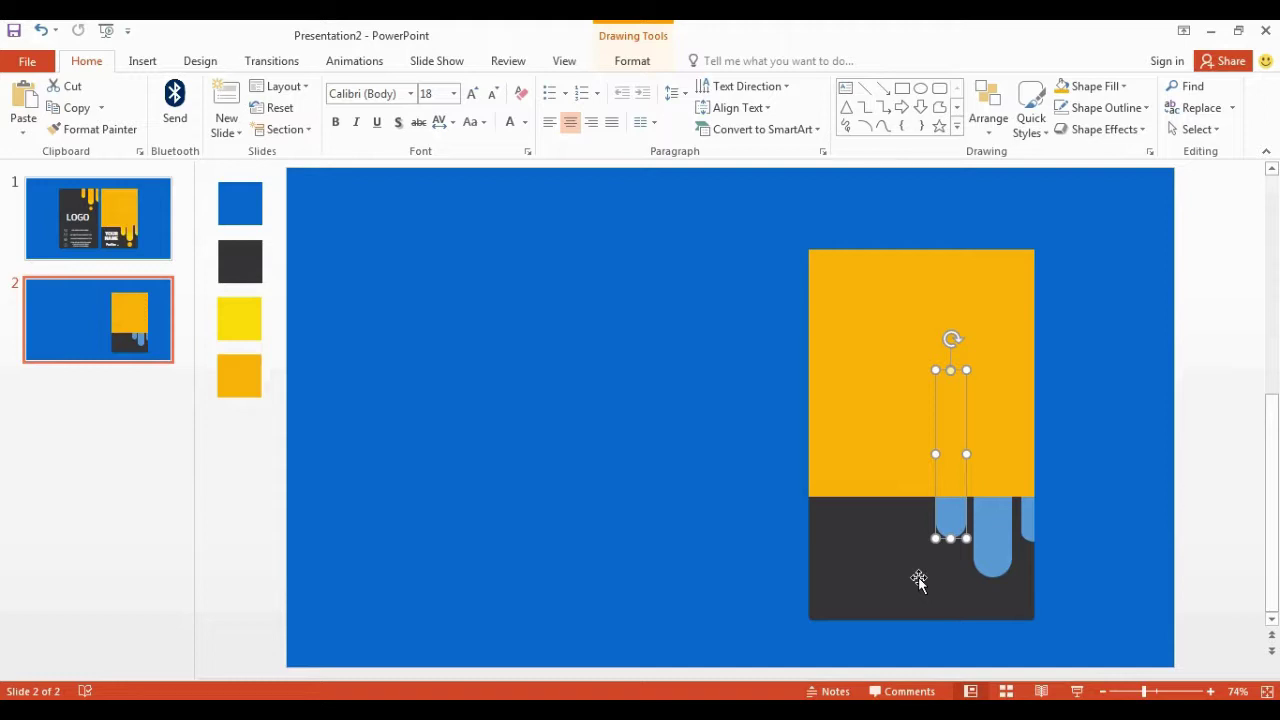
click(917, 578)
Fill the leftmost drip with the orange sampled from the palette swatch.
click(953, 510)
right_click(958, 512)
click(1012, 542)
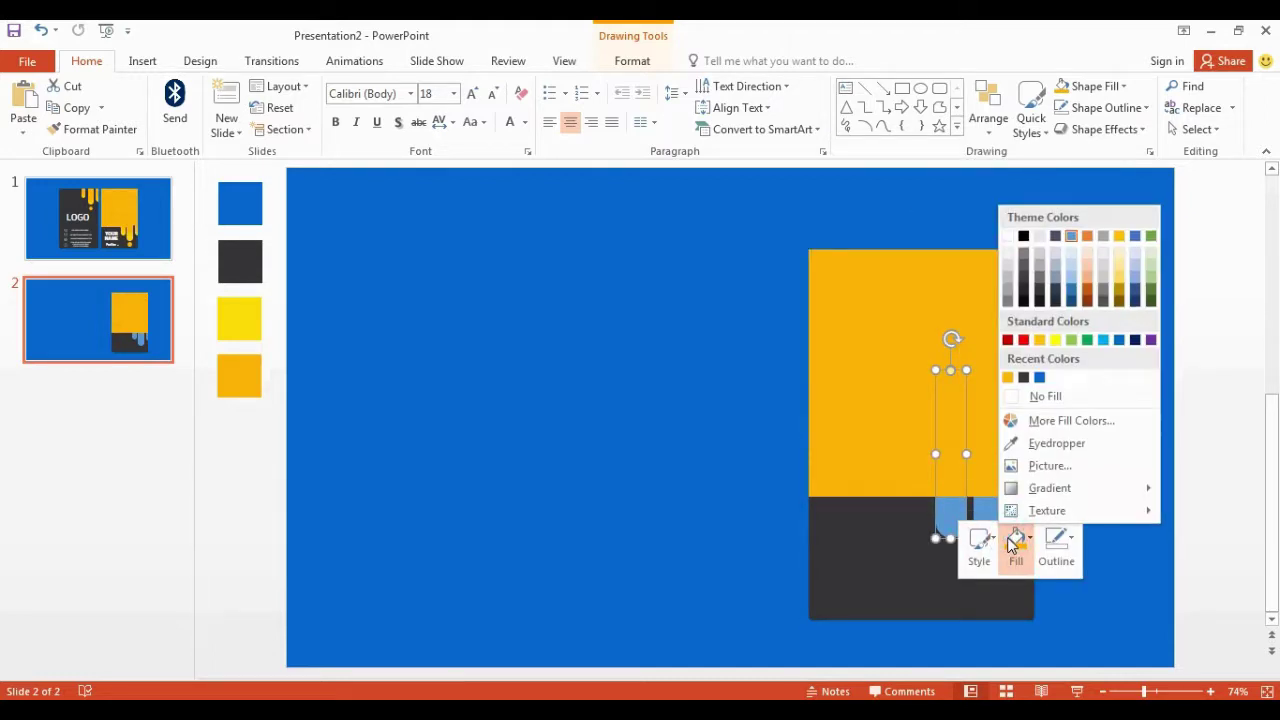
click(1028, 446)
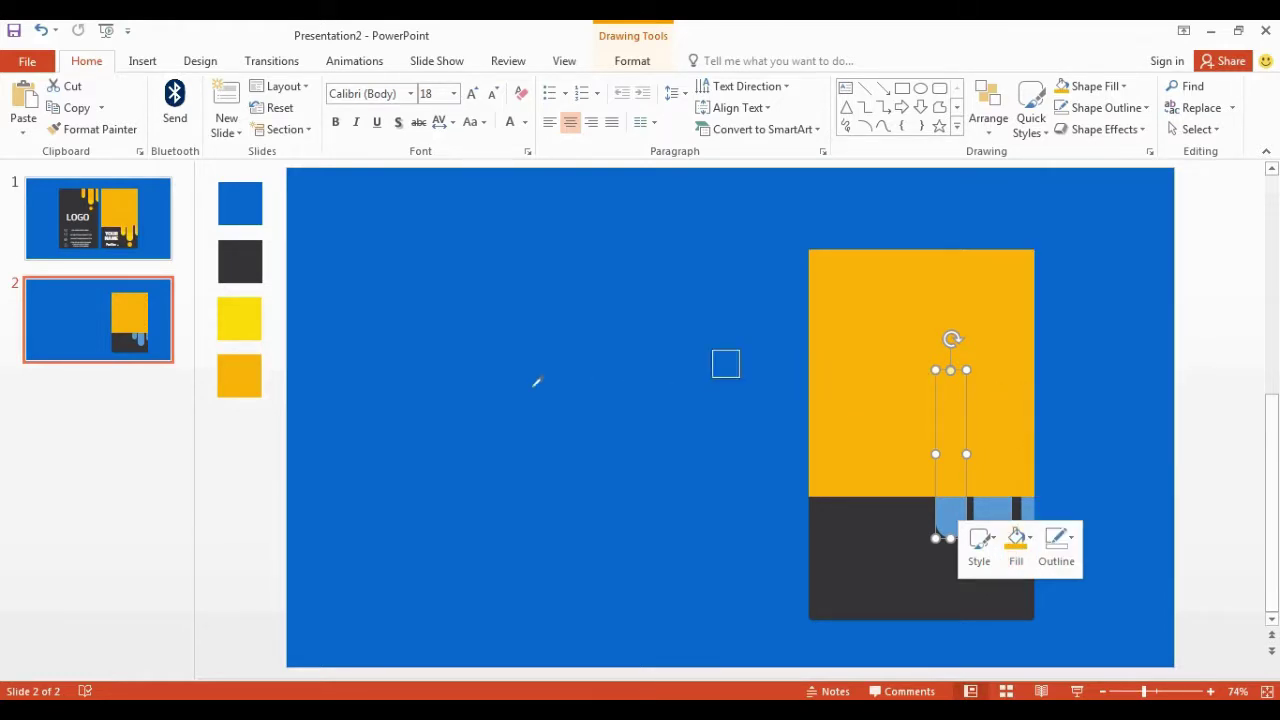
click(245, 368)
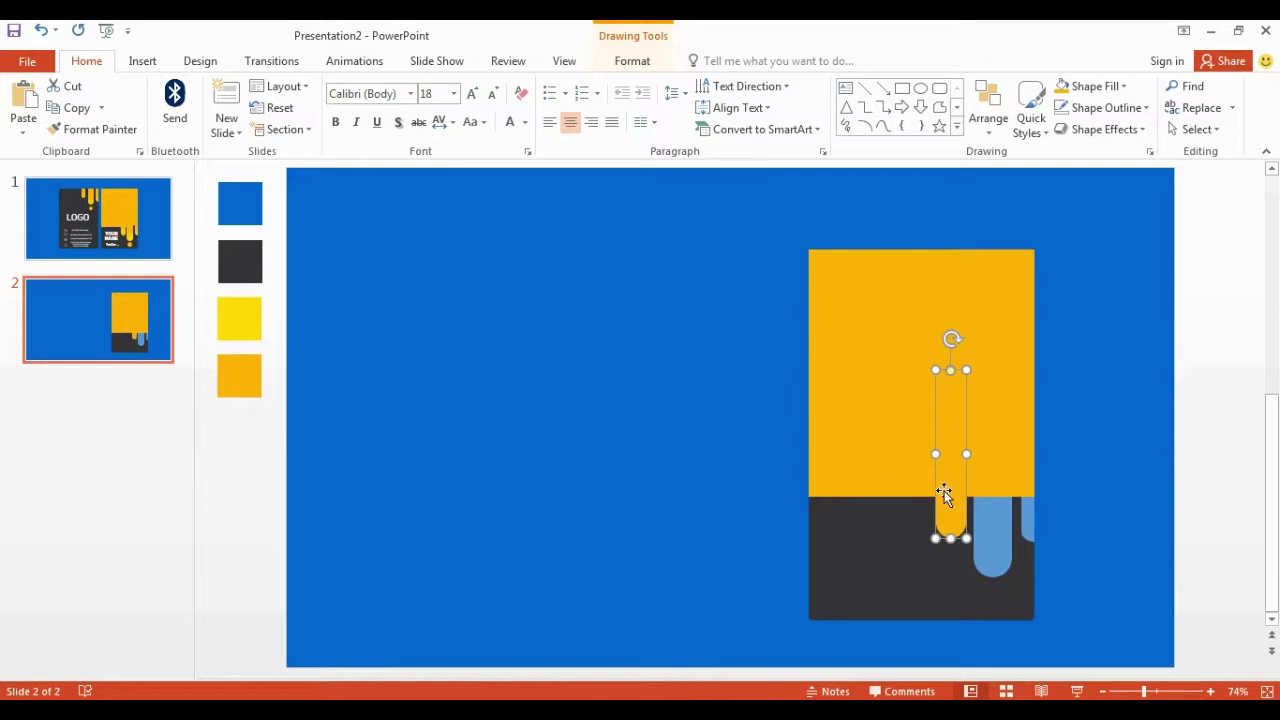
Fill the wide middle drip and the half drip at the card's edge with the same orange.
right_click(981, 510)
click(1041, 545)
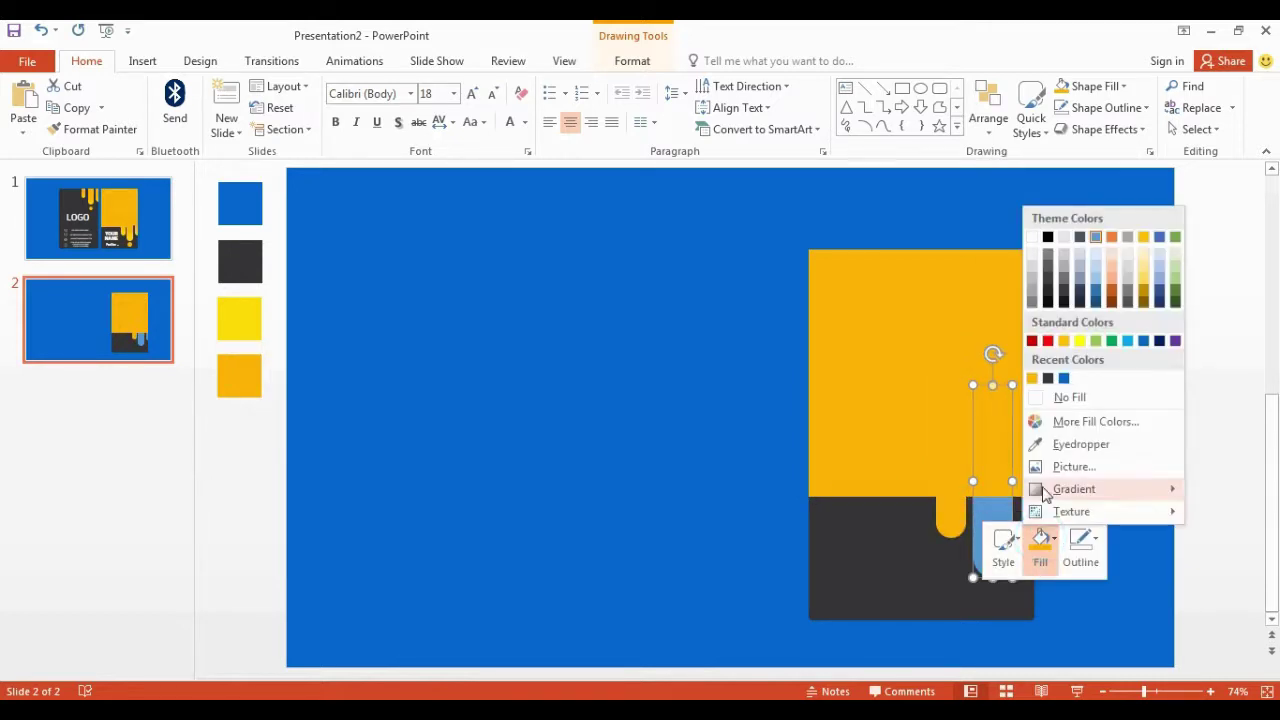
click(1058, 449)
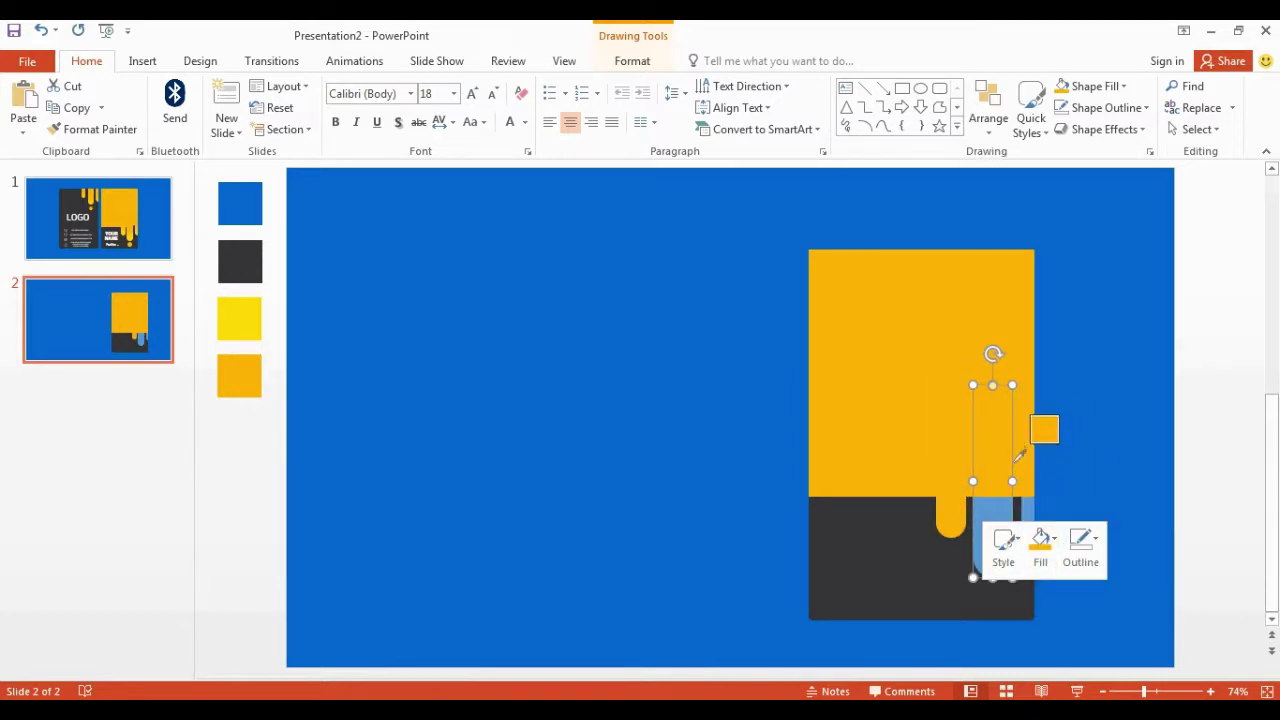
click(1017, 459)
click(1027, 518)
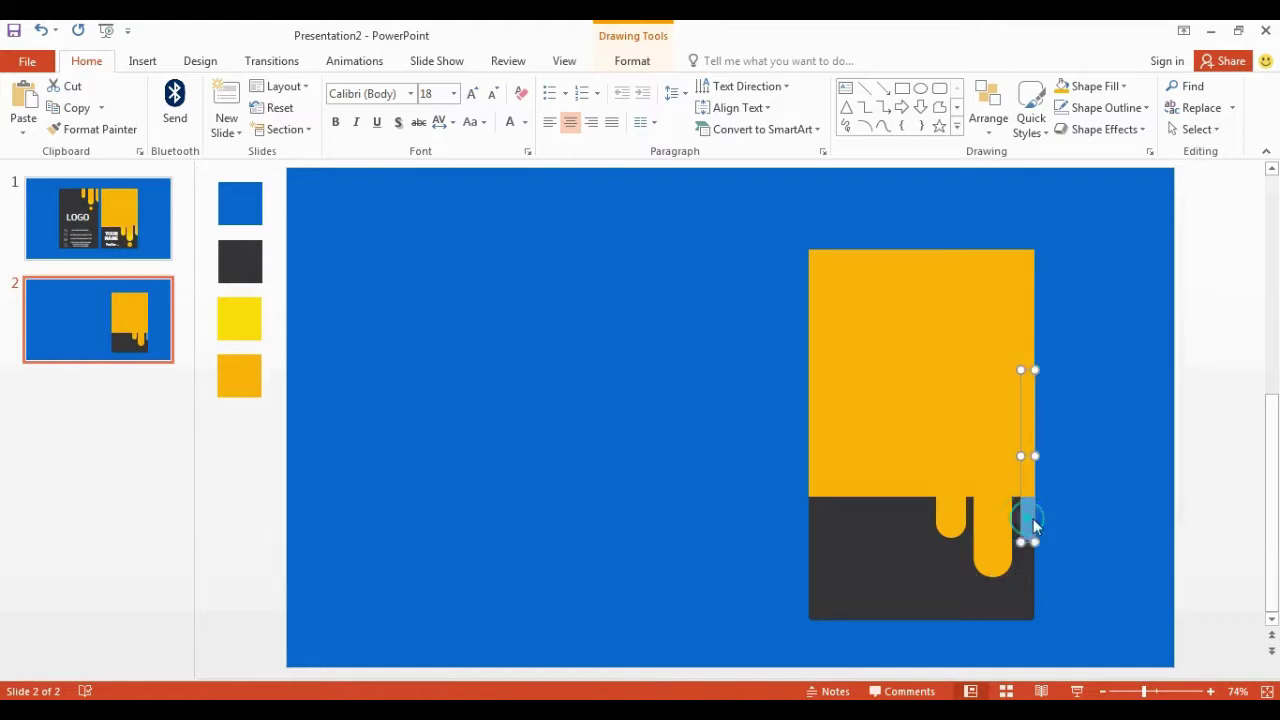
right_click(1031, 518)
click(1087, 550)
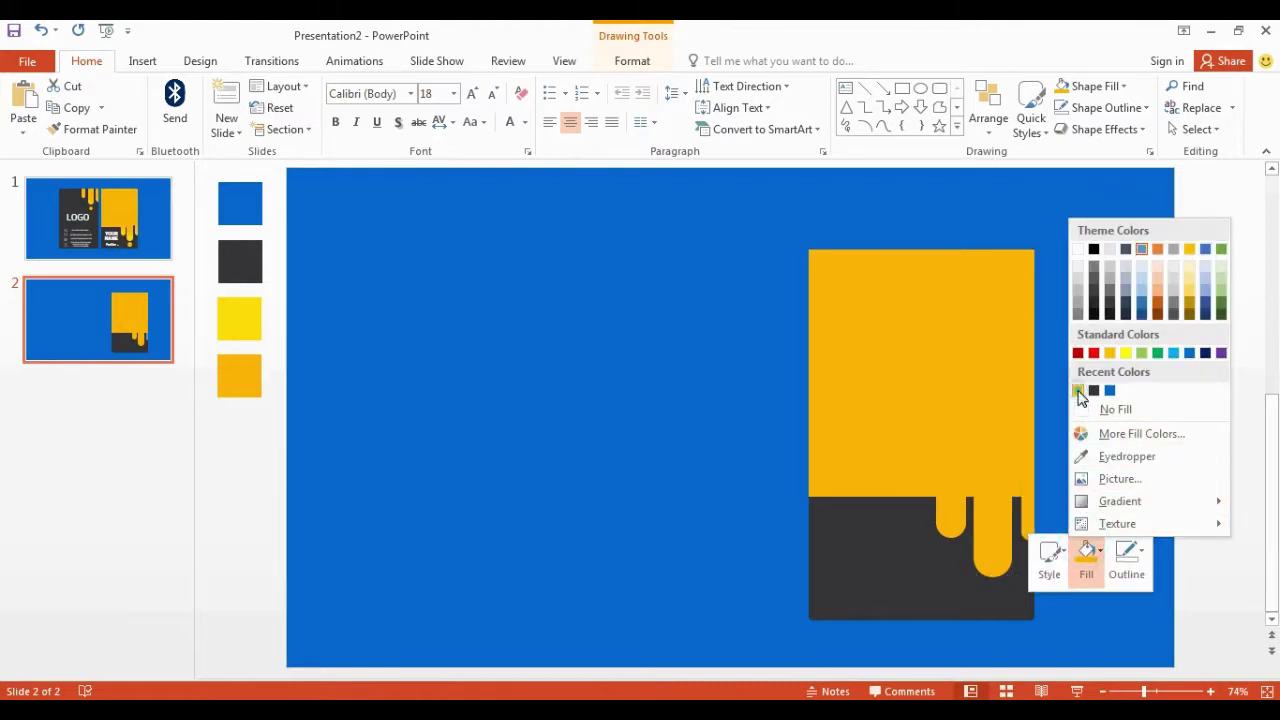
click(1078, 392)
click(1071, 446)
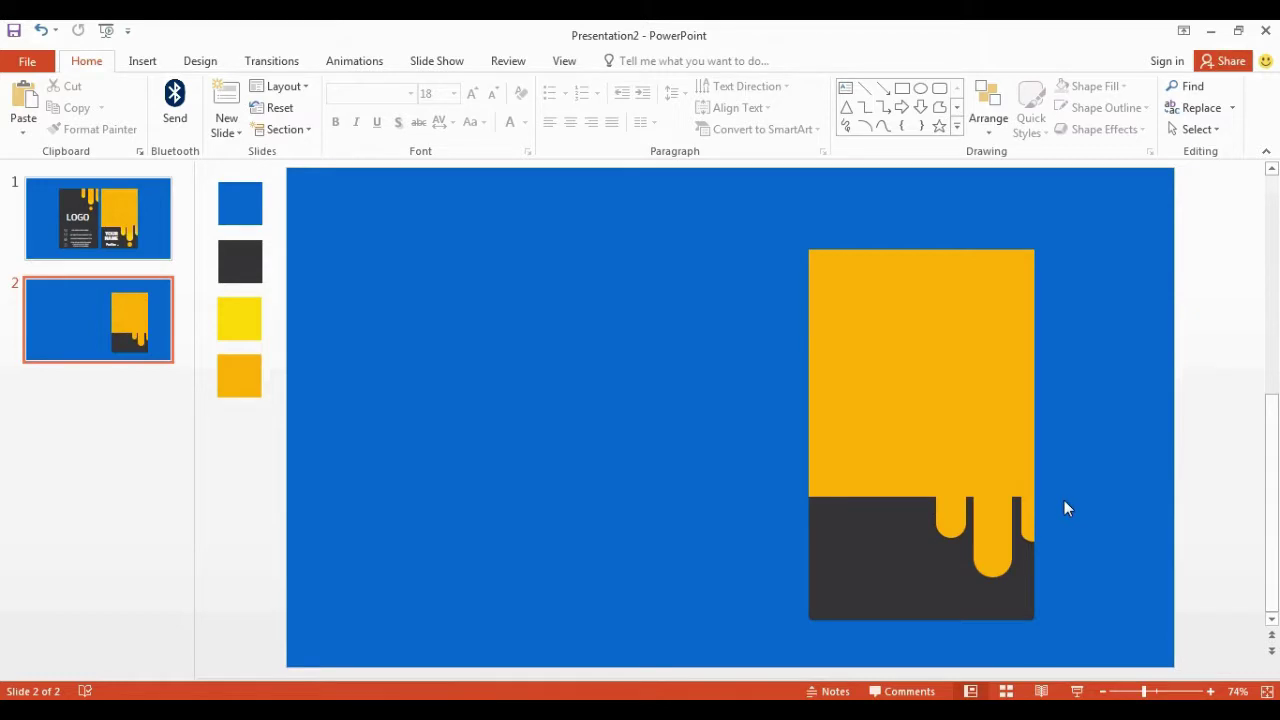
Give the leftmost drip a linear gradient fill at 90° with only two gradient stops.
click(955, 506)
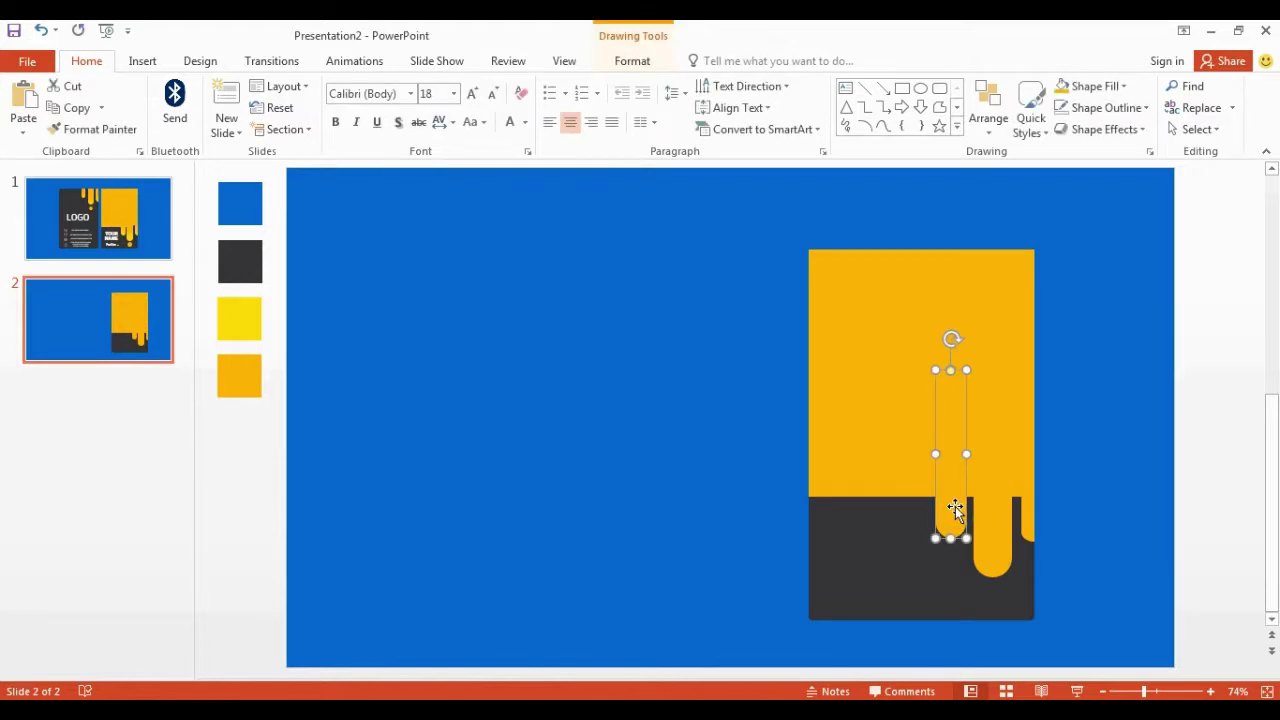
right_click(955, 507)
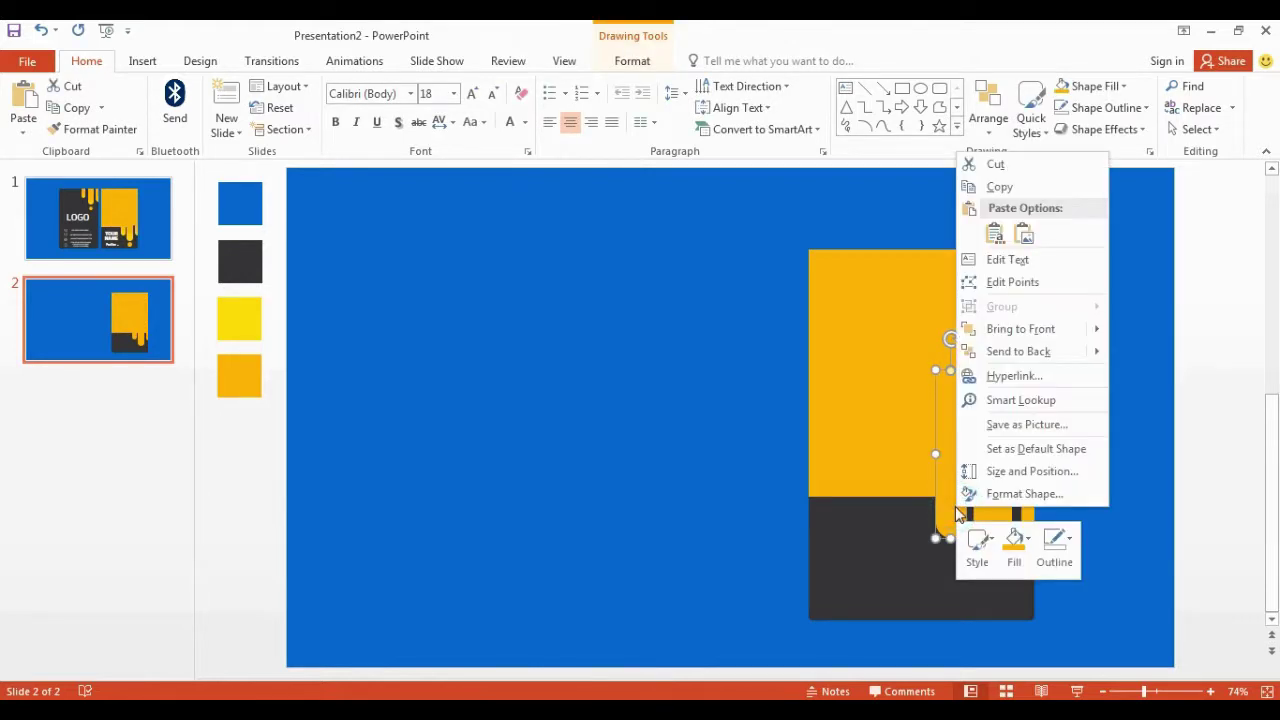
click(1010, 494)
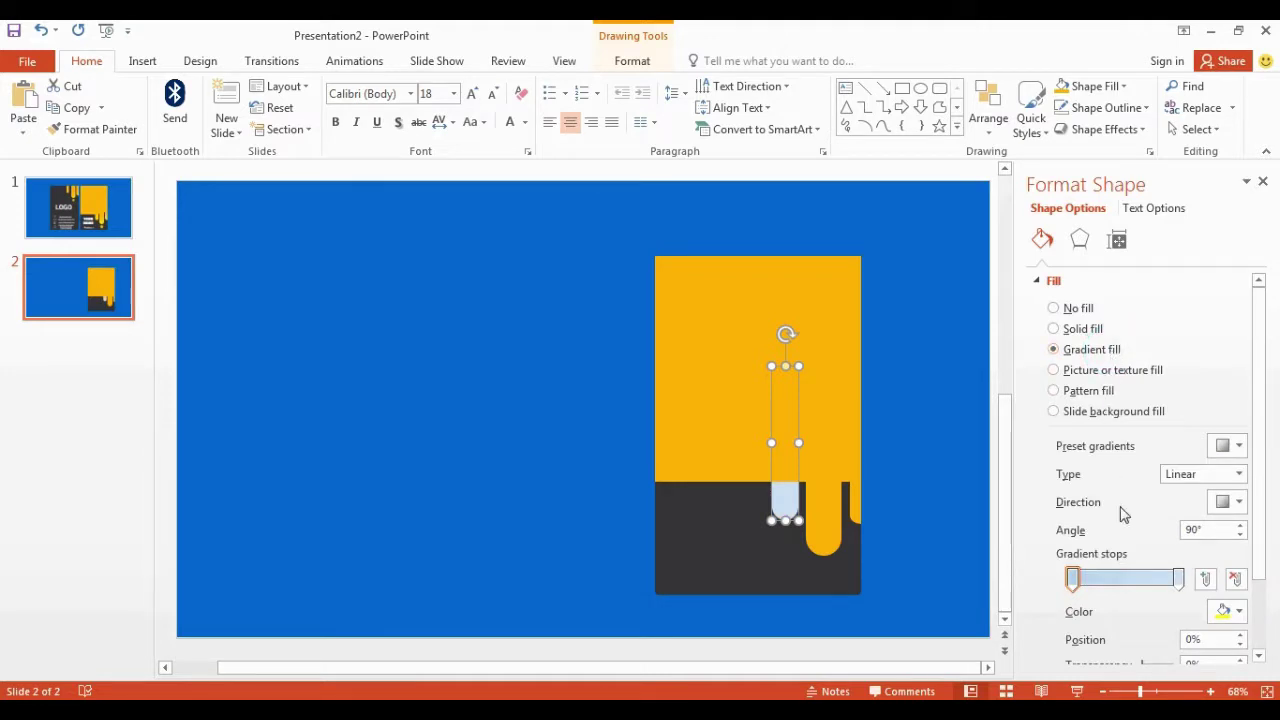
click(1235, 585)
Set the first gradient stop of the leftmost drip to the orange sampled from the palette swatch.
click(1072, 580)
click(1228, 611)
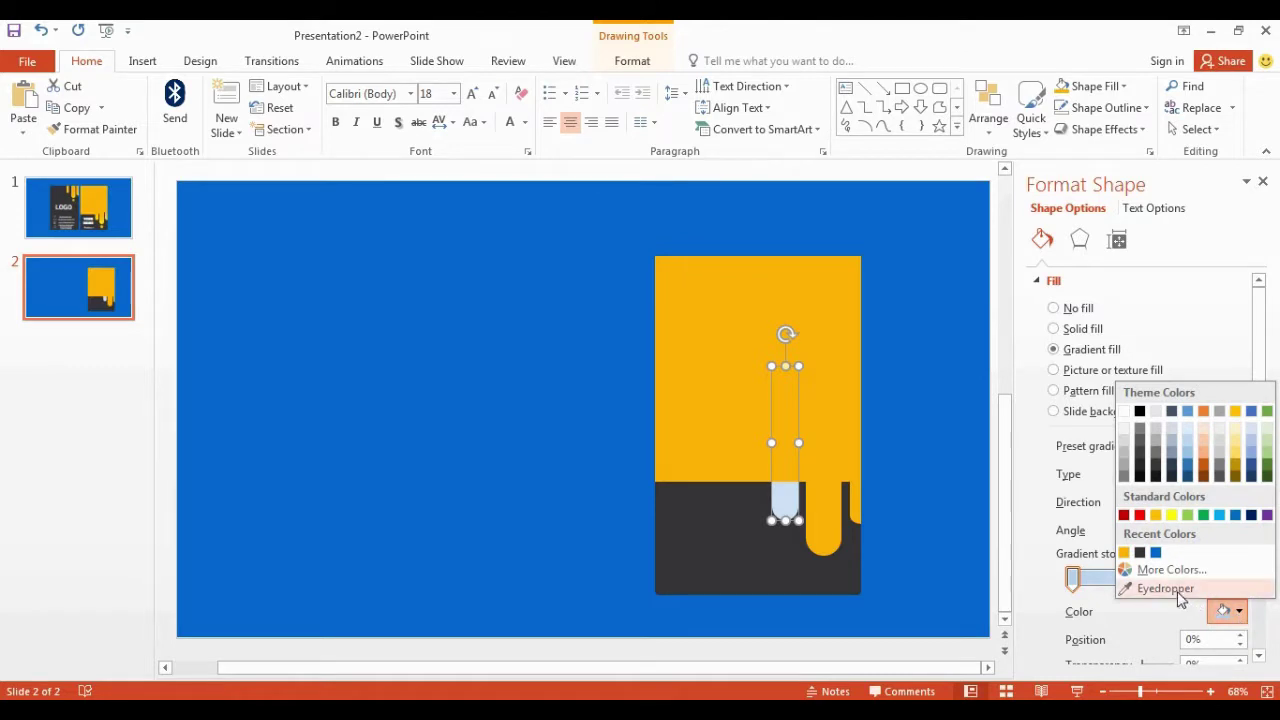
click(1178, 588)
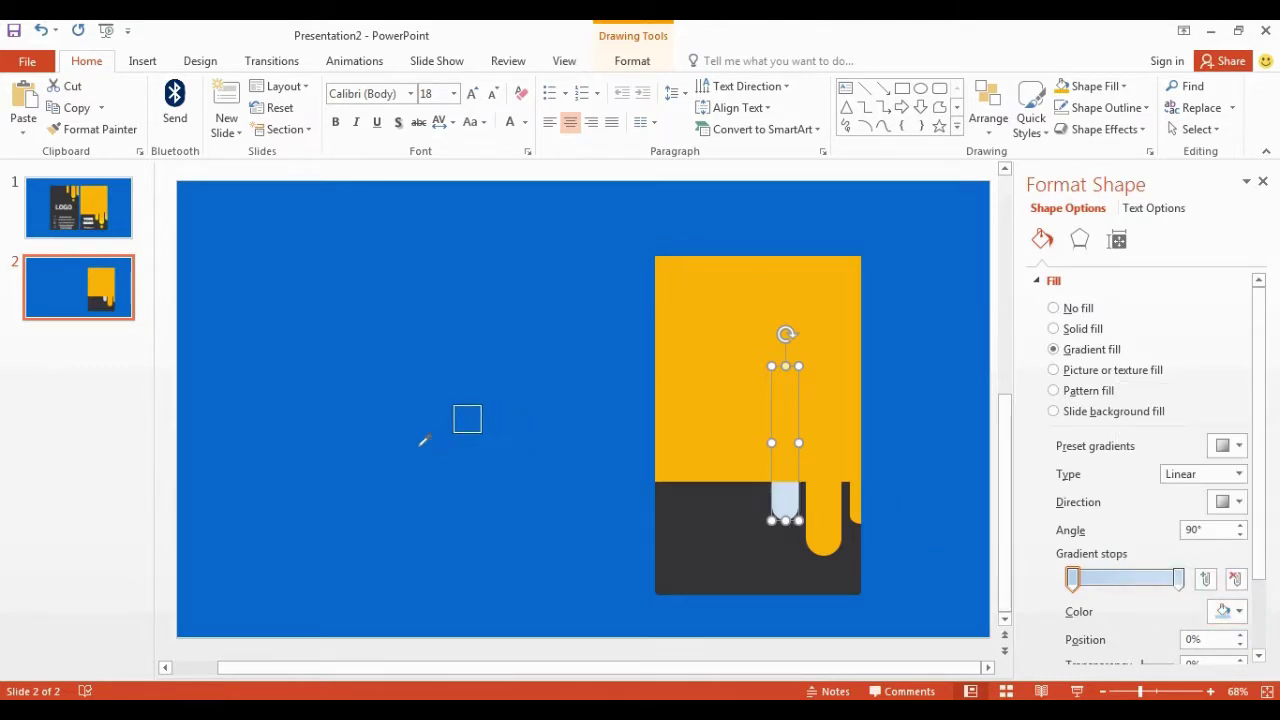
click(195, 668)
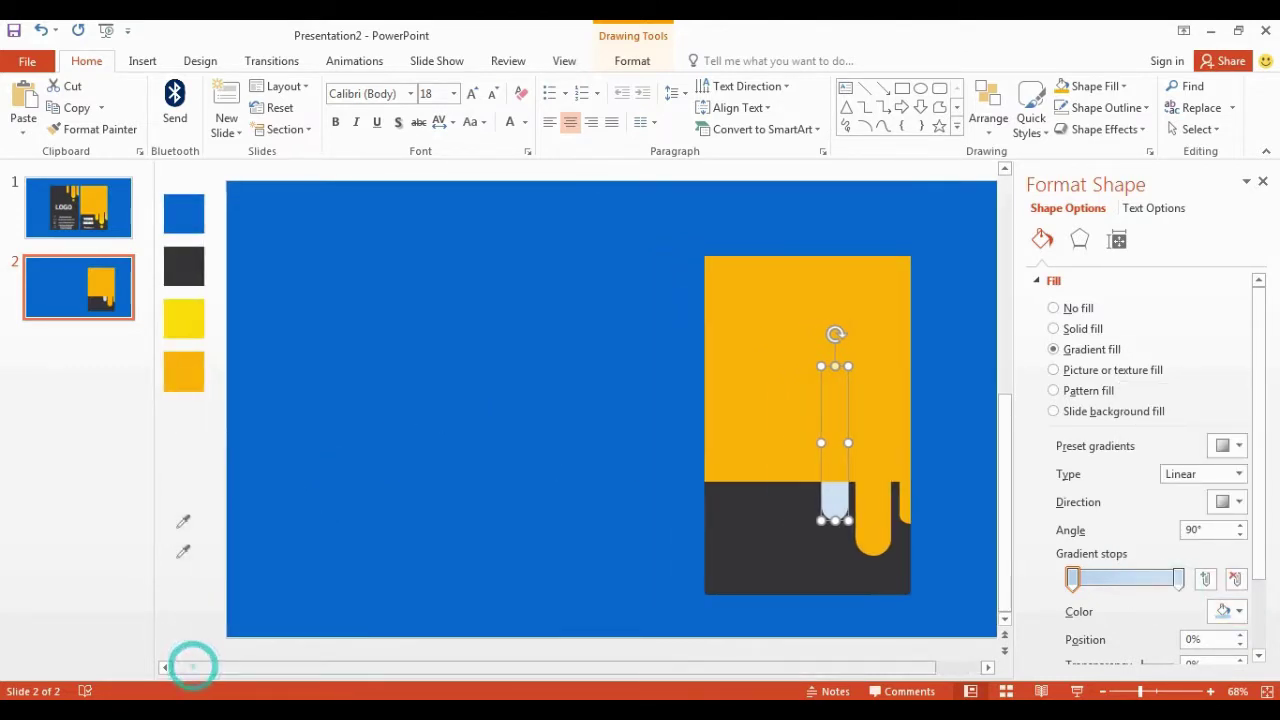
click(188, 360)
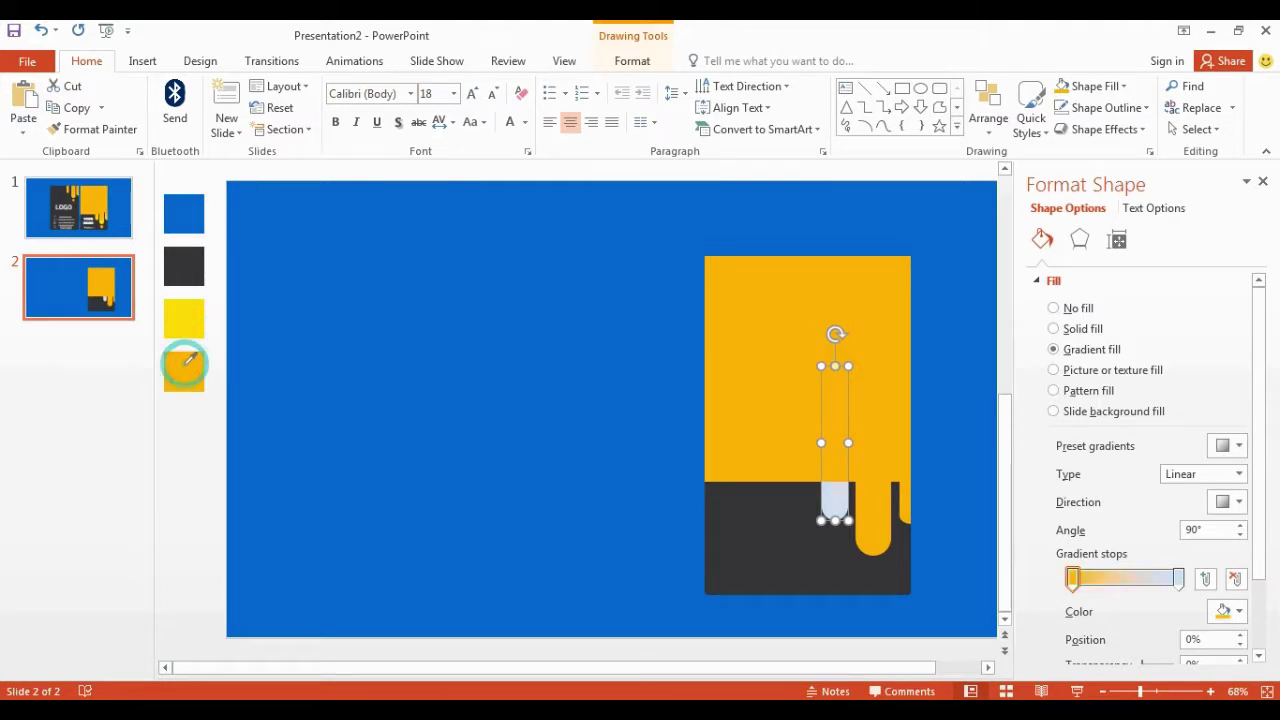
Set the leftmost drip's end gradient stop to the yellow sampled from the palette and shift the orange stop to about 69%.
click(1178, 578)
click(1240, 616)
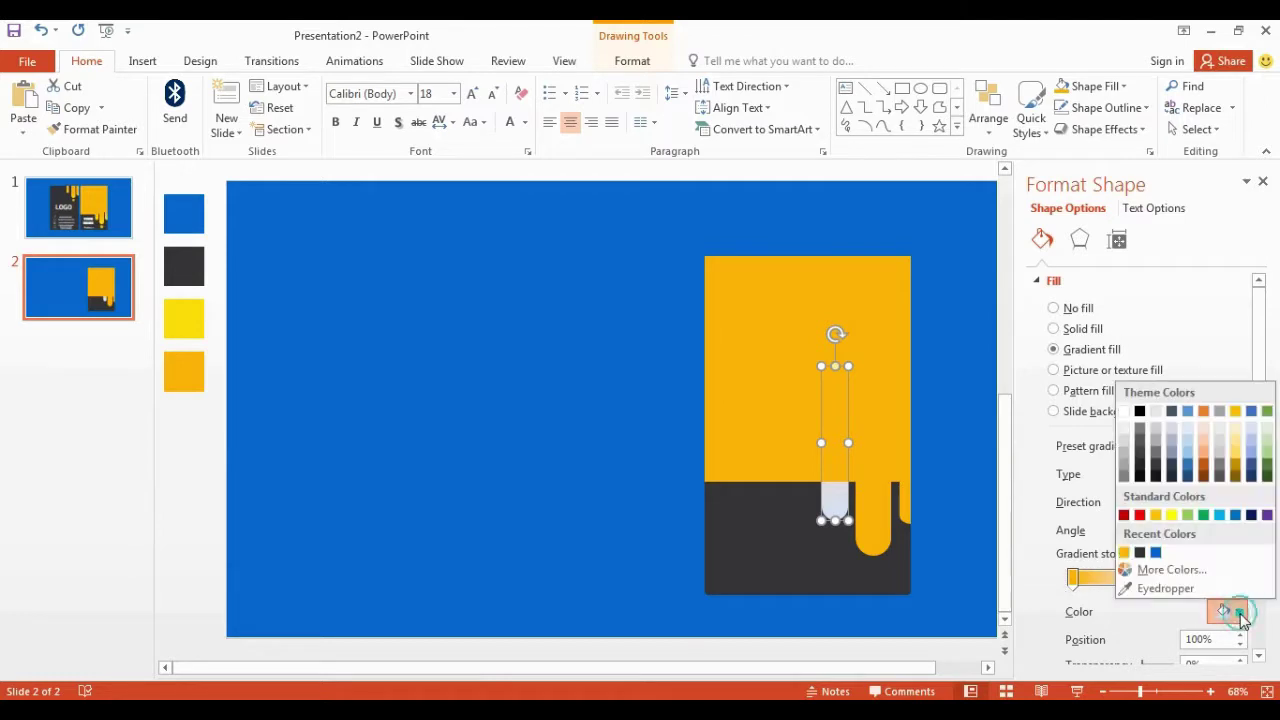
click(1165, 590)
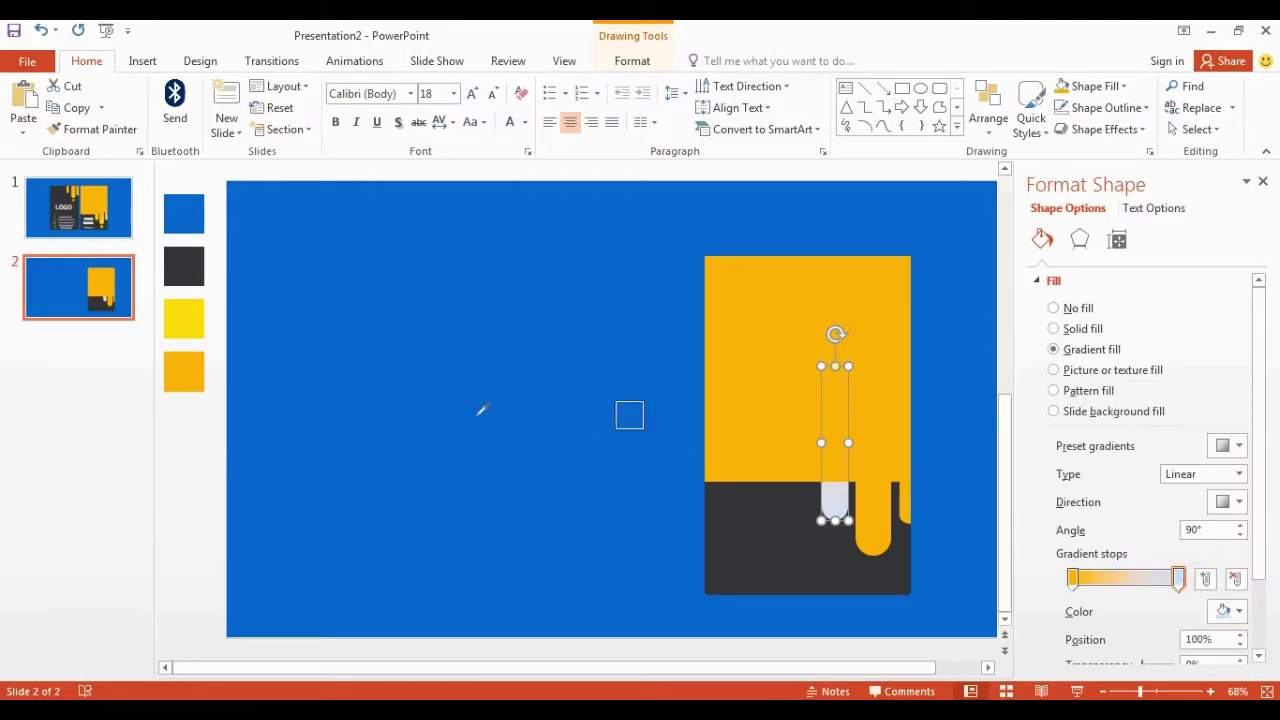
click(188, 322)
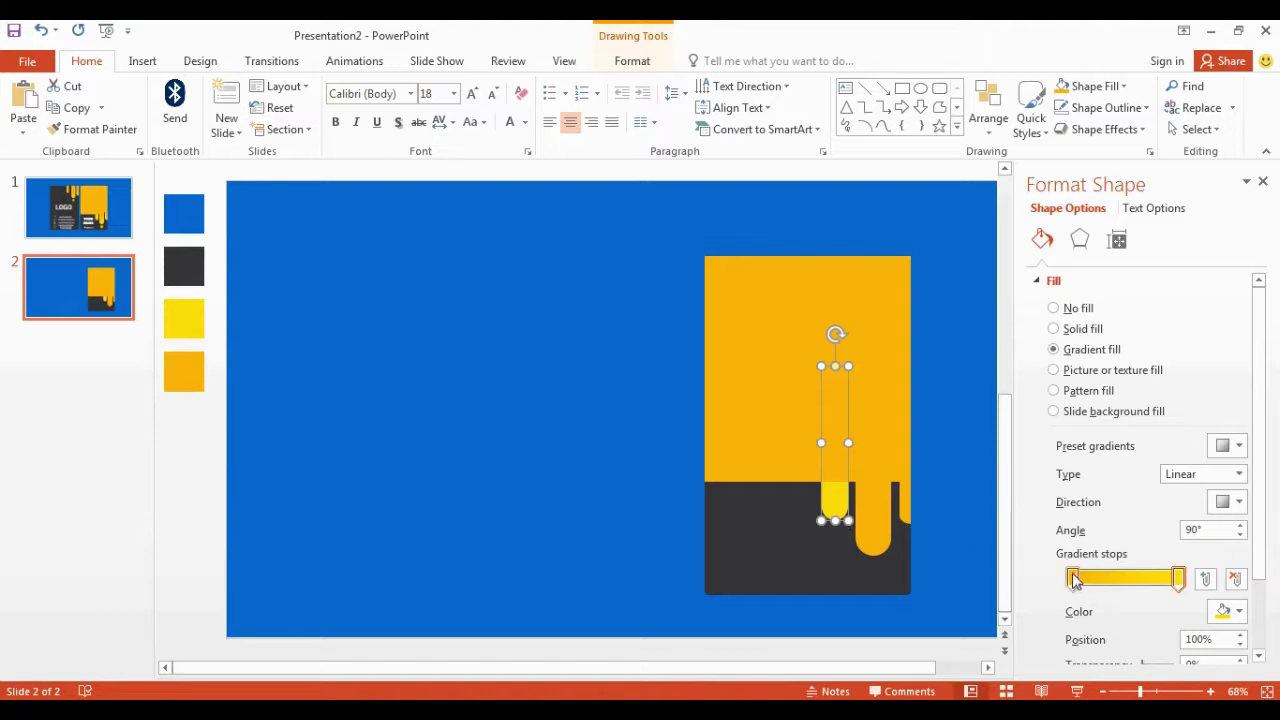
drag(1073, 578, 1140, 578)
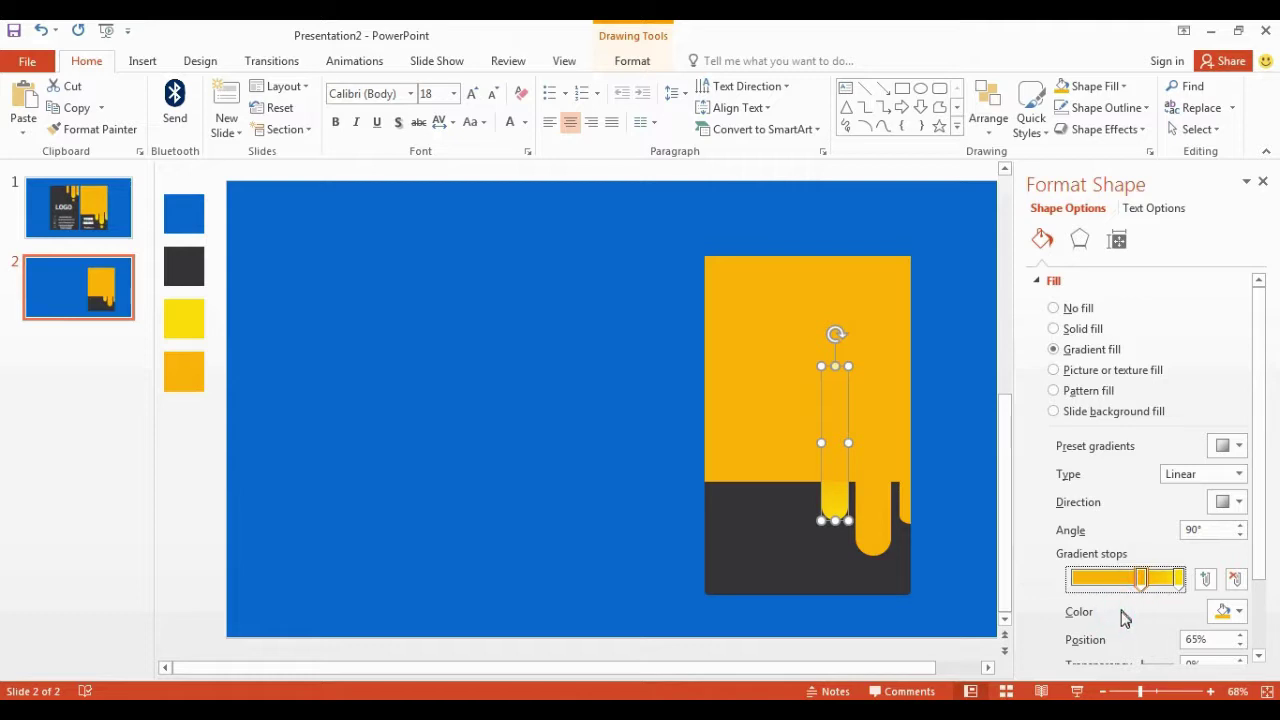
click(946, 544)
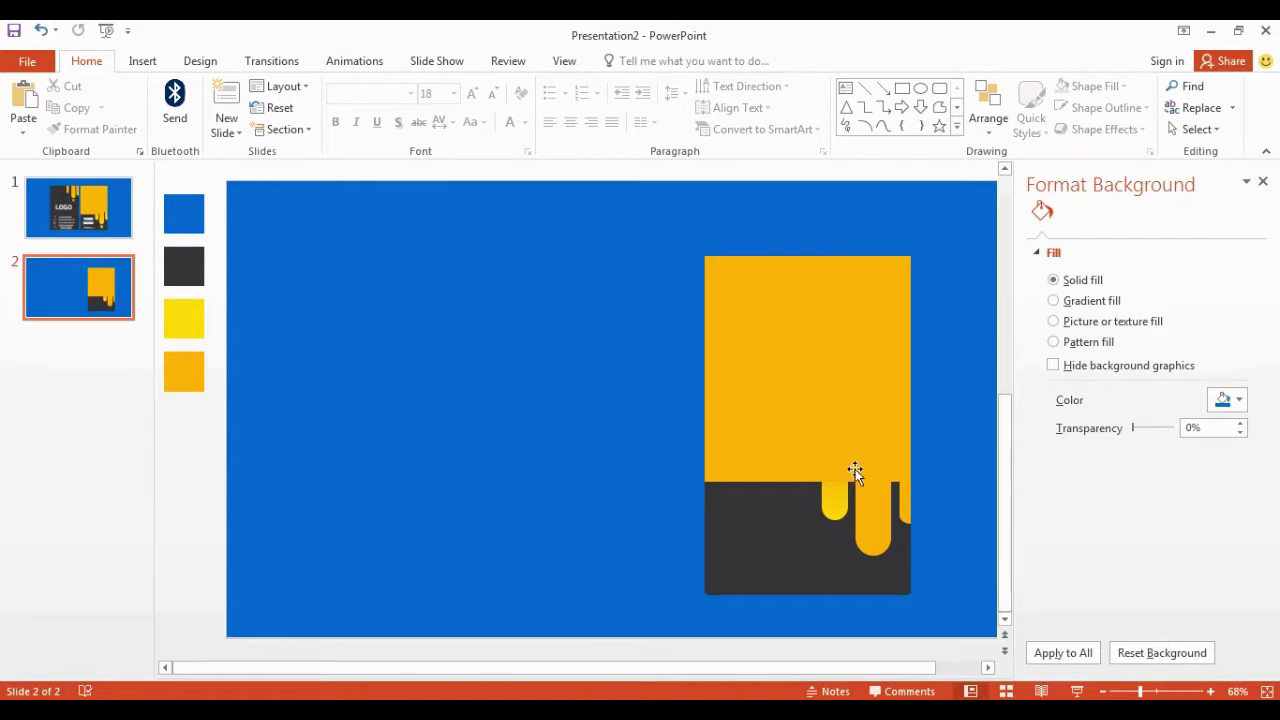
Apply the same orange-to-yellow gradient fill to the wide middle drip and the half drip at the card's edge.
click(874, 502)
click(1074, 351)
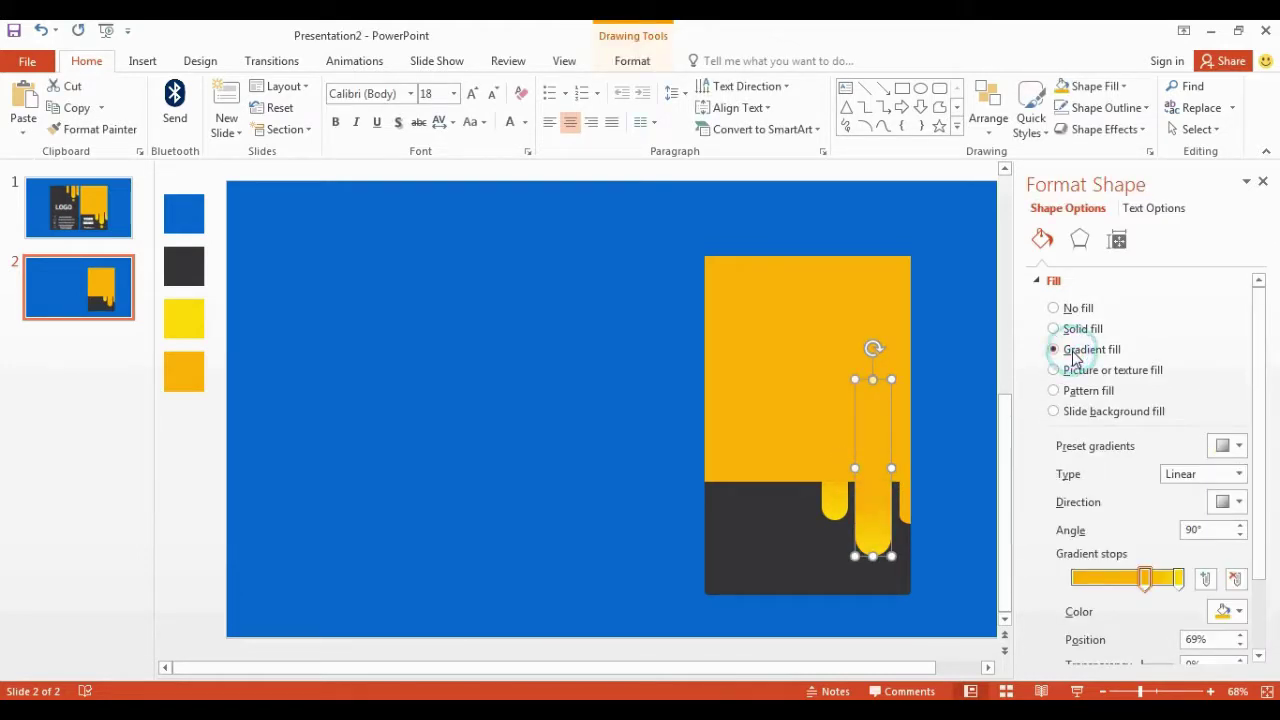
click(903, 498)
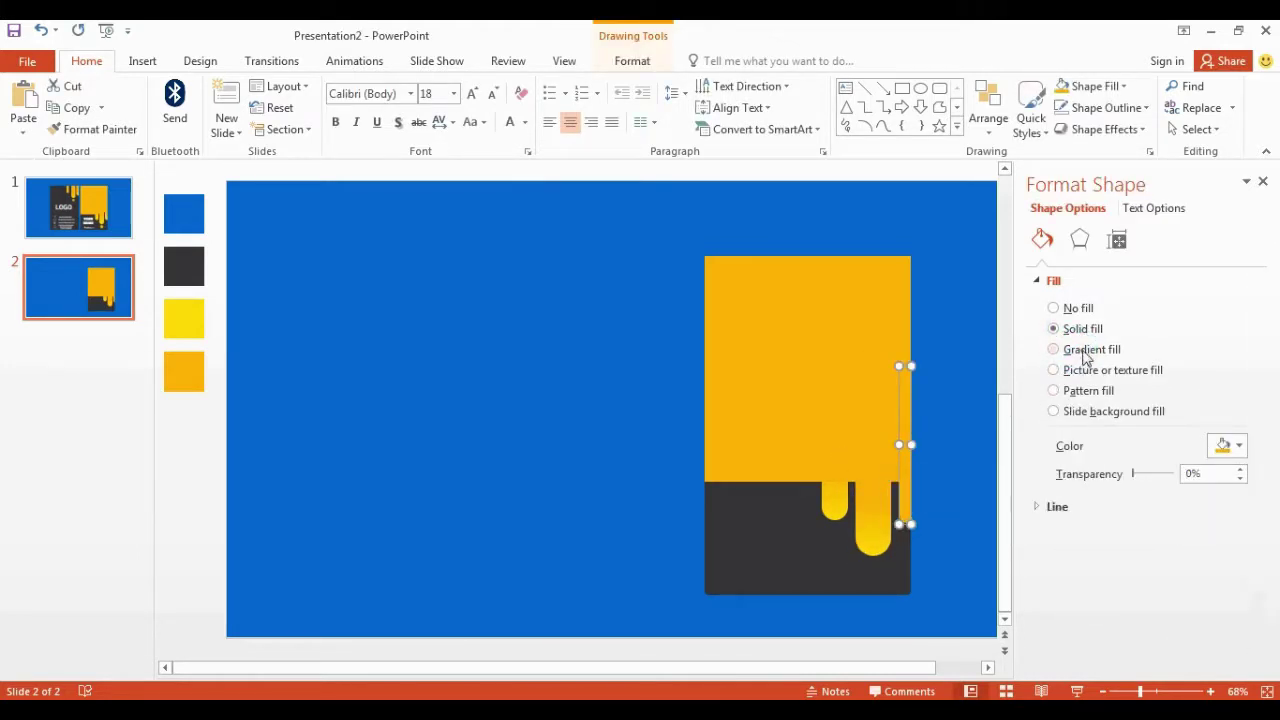
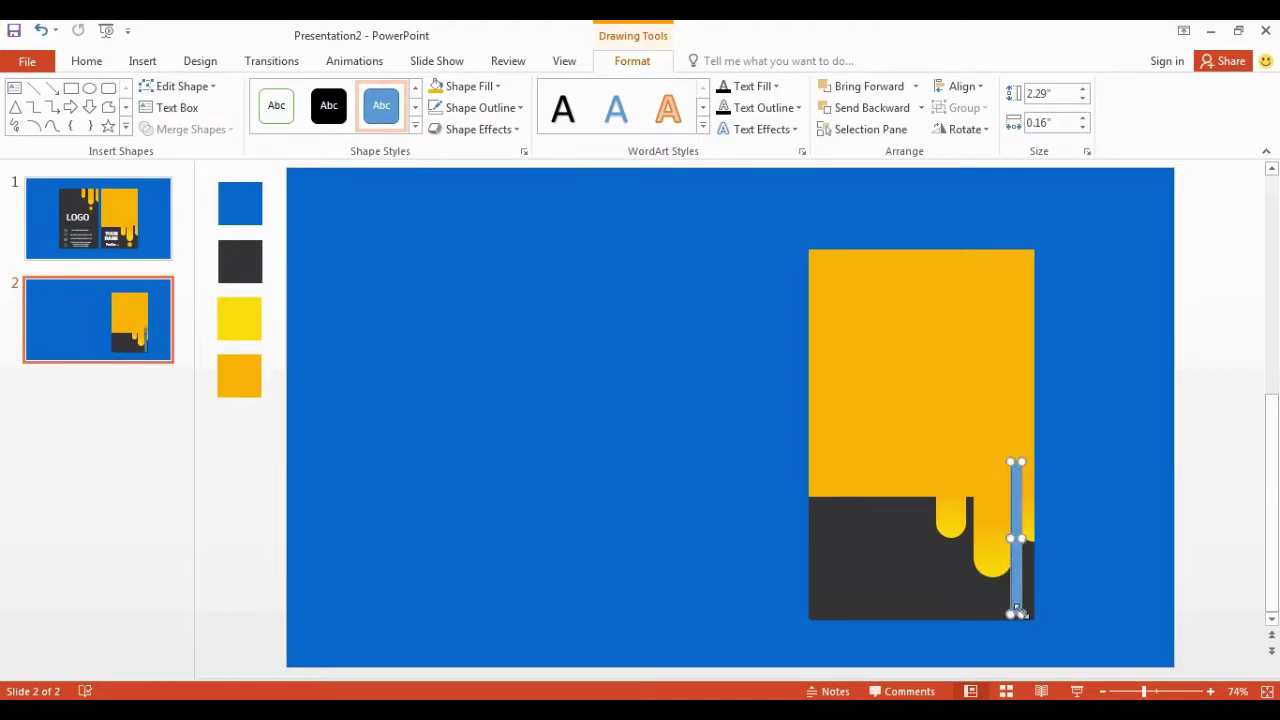
Shorten the narrow rounded bar between the wide and half drips to about 1.74" and fill it with the card's dark grey.
drag(1019, 612, 1020, 580)
drag(1014, 509, 1015, 521)
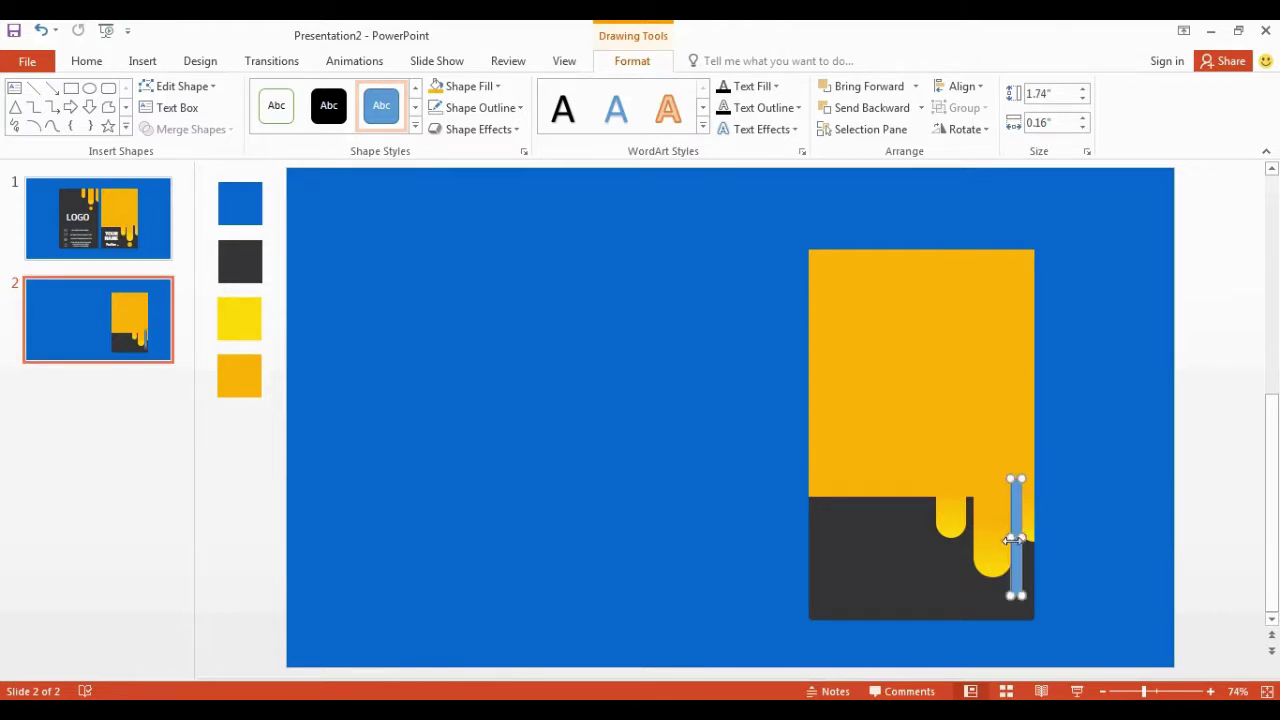
right_click(1012, 540)
click(1076, 556)
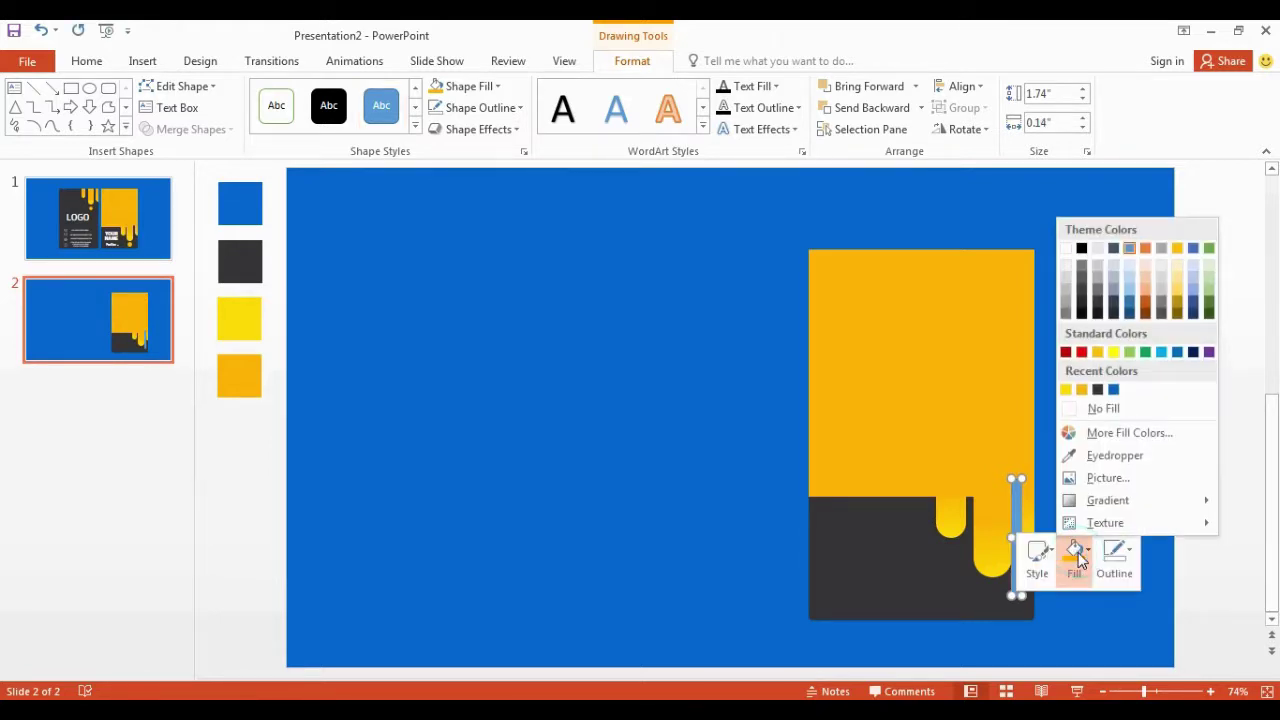
click(1098, 389)
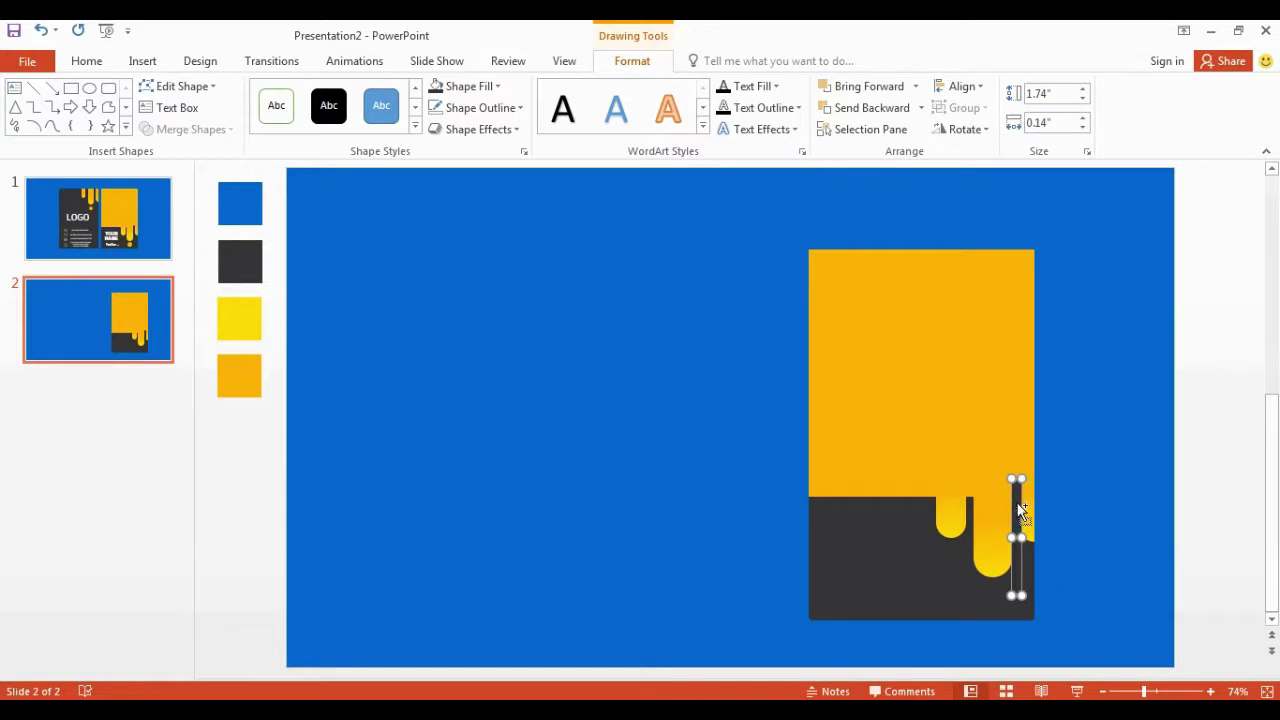
Copy the dark bar and fit the duplicate into the gap between the leftmost drip and the wide middle drip.
key(ctrl+c)
key(ctrl+v)
drag(1022, 518, 971, 523)
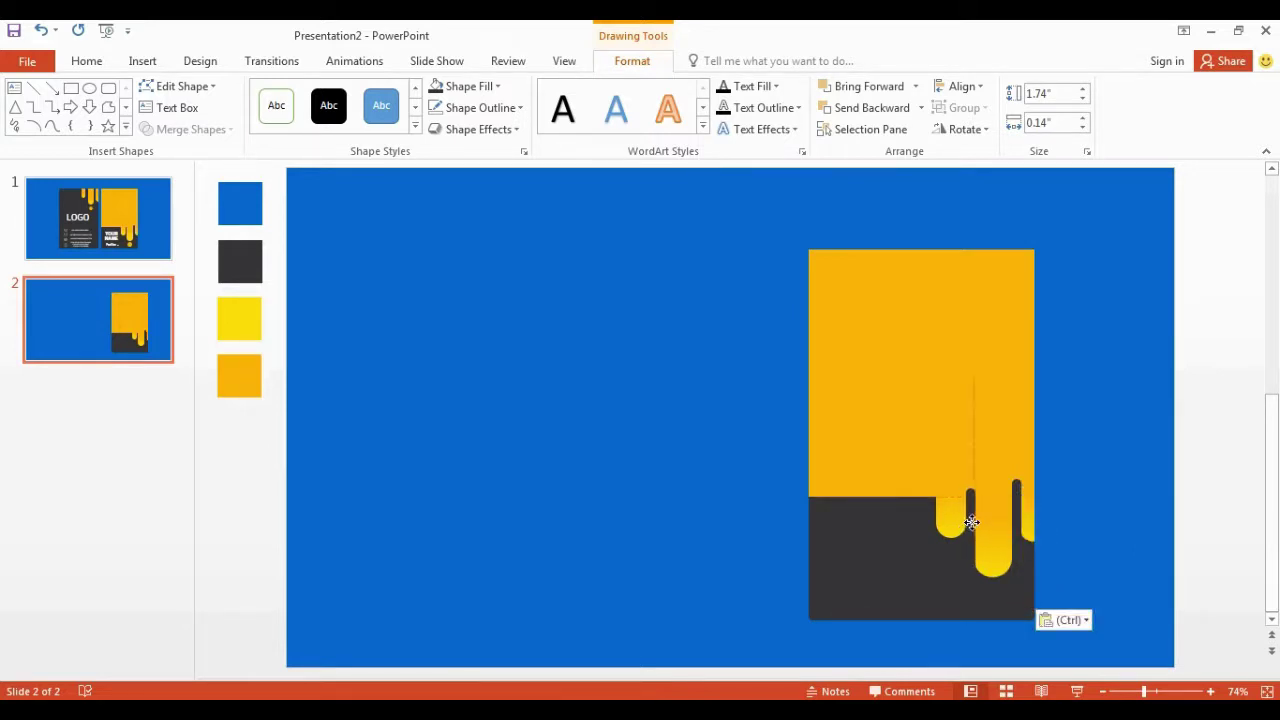
click(932, 556)
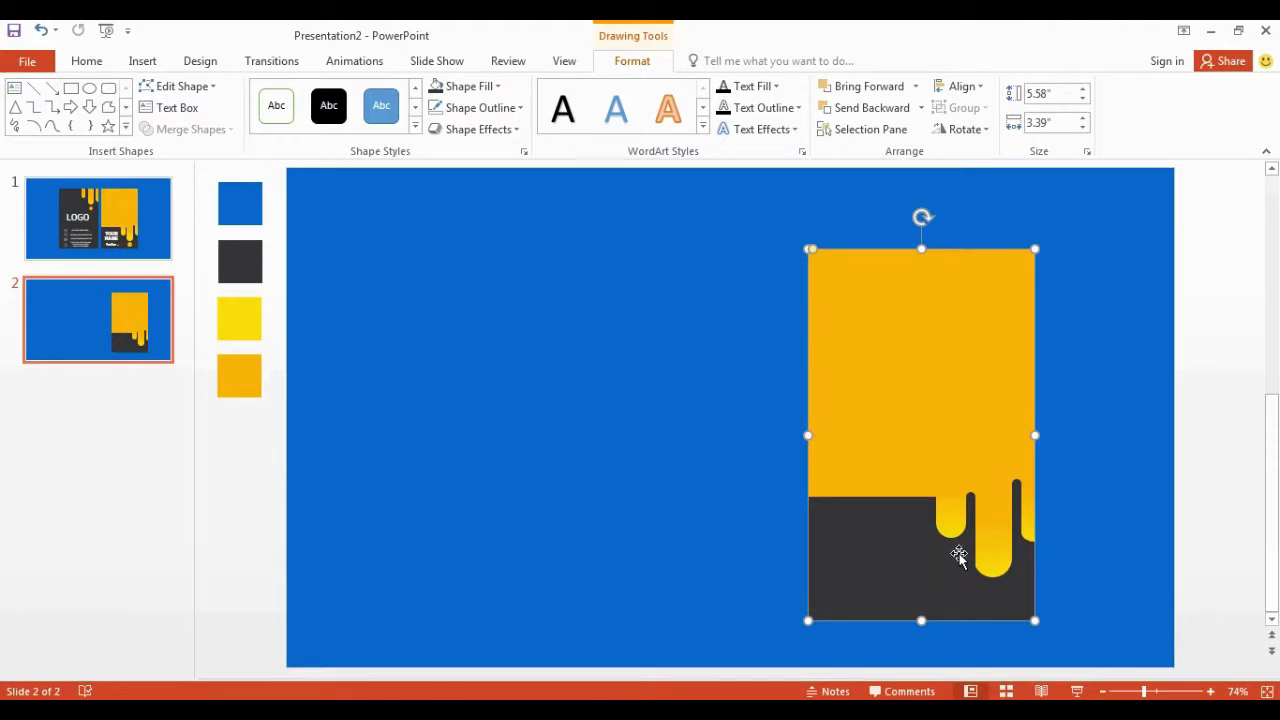
click(968, 548)
drag(971, 546, 971, 548)
click(922, 565)
click(1071, 506)
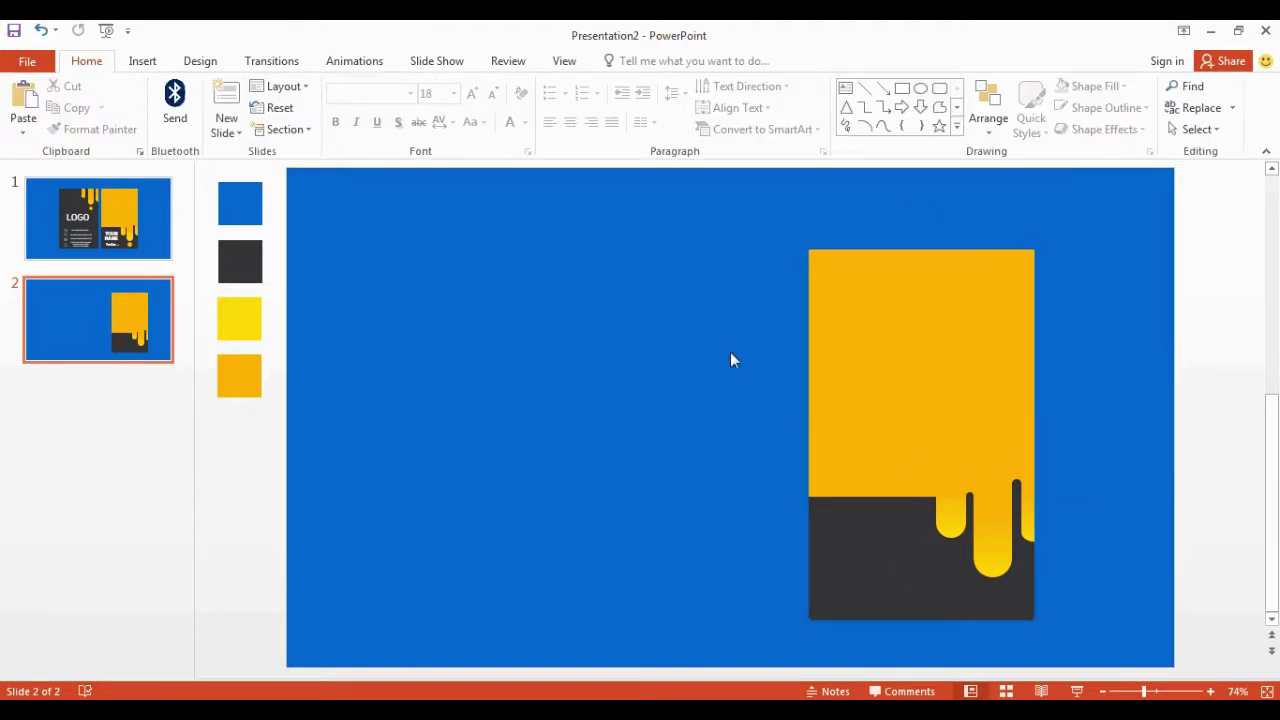
Draw a rounded rectangle about 1.65" wide and 0.45" high on the empty blue area beside the card.
click(142, 61)
click(322, 138)
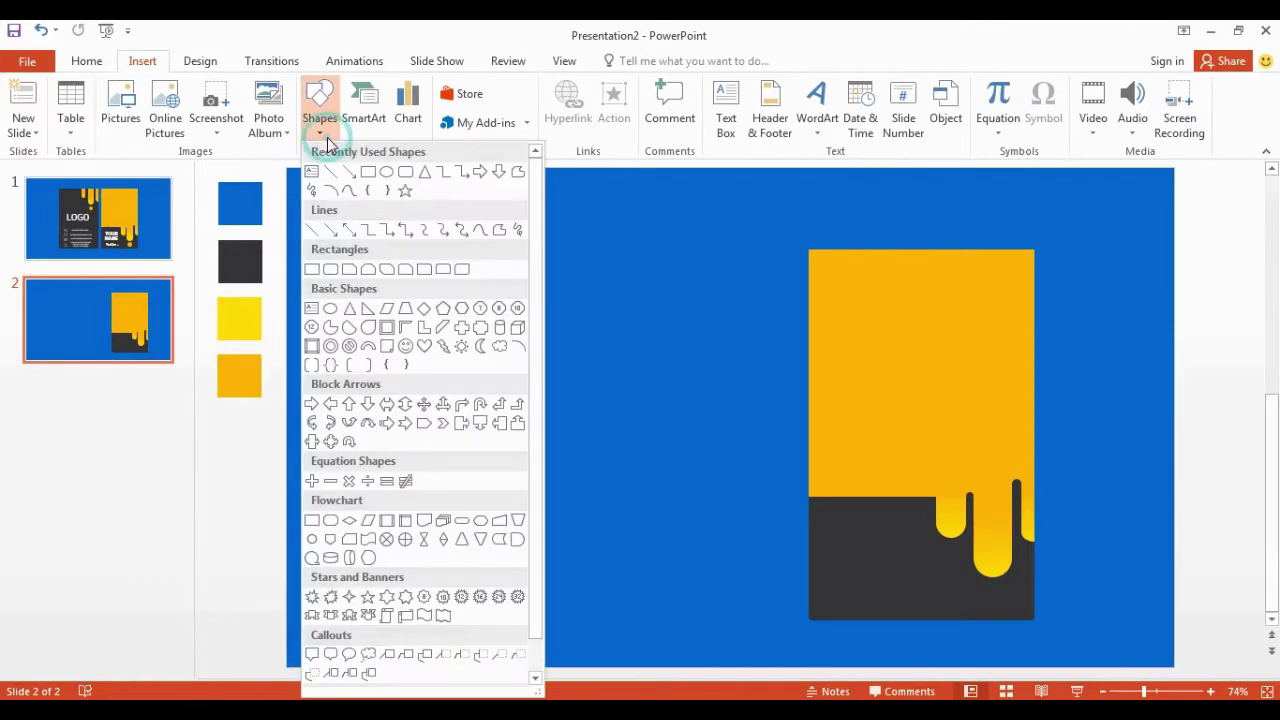
click(405, 171)
mouse_move(457, 319)
mouse_down()
mouse_move(559, 409)
mouse_move(566, 347)
mouse_up()
key(ctrl+z)
key(ctrl+y)
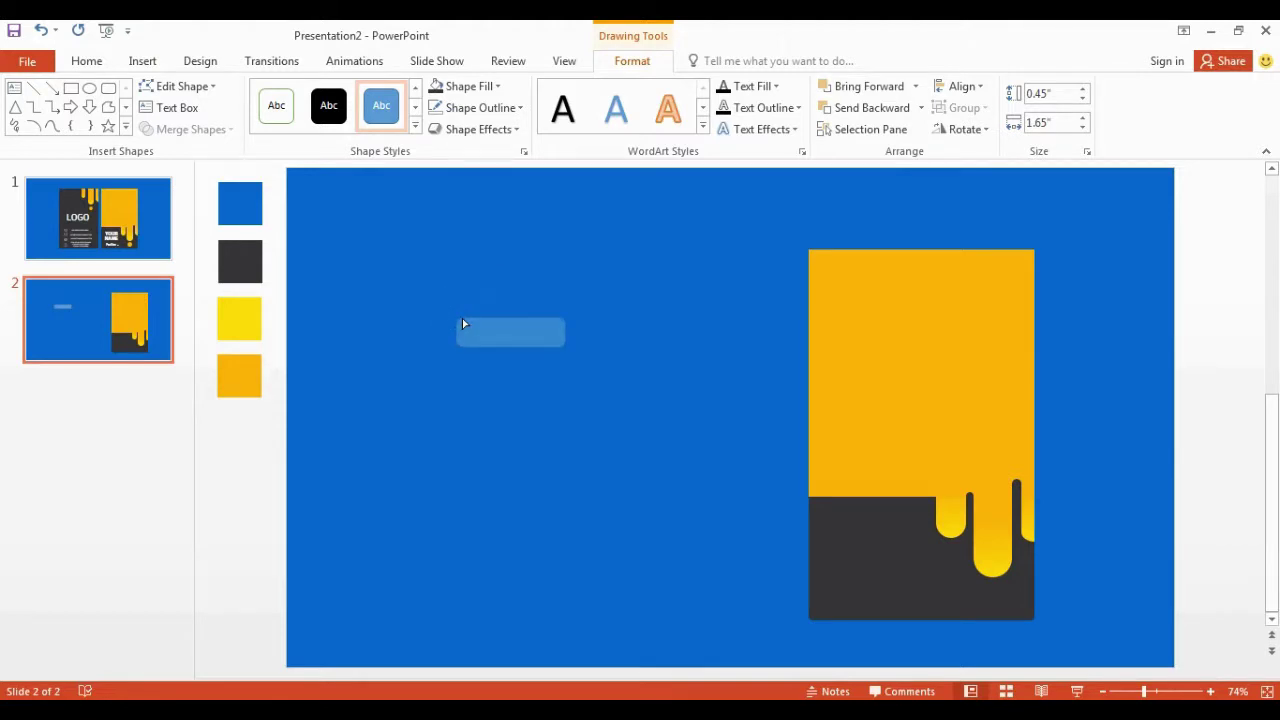
Fill the rounded rectangle with the dark grey and place it along the upper edge of the dark area beside the leftmost drip.
click(544, 278)
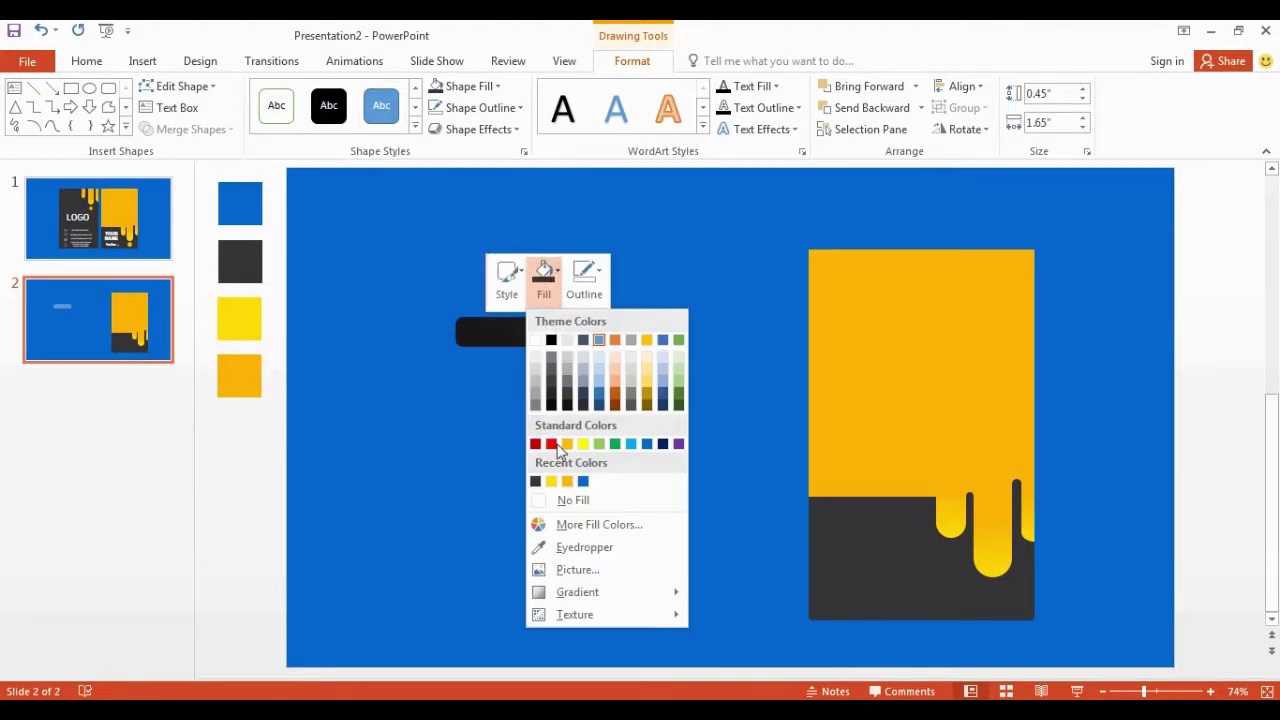
click(537, 478)
drag(500, 325, 873, 492)
click(507, 279)
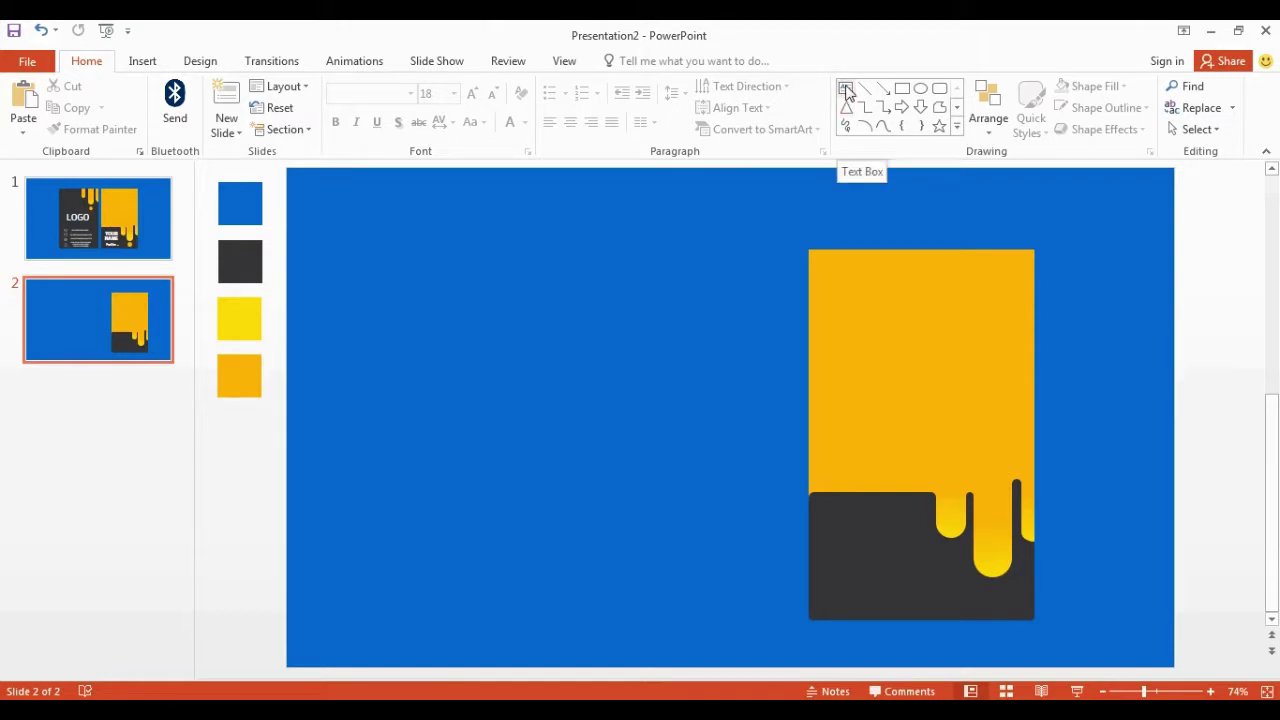
Draw a rectangle on the dark area below the orange block and enter the text "Your Name" in it.
click(902, 88)
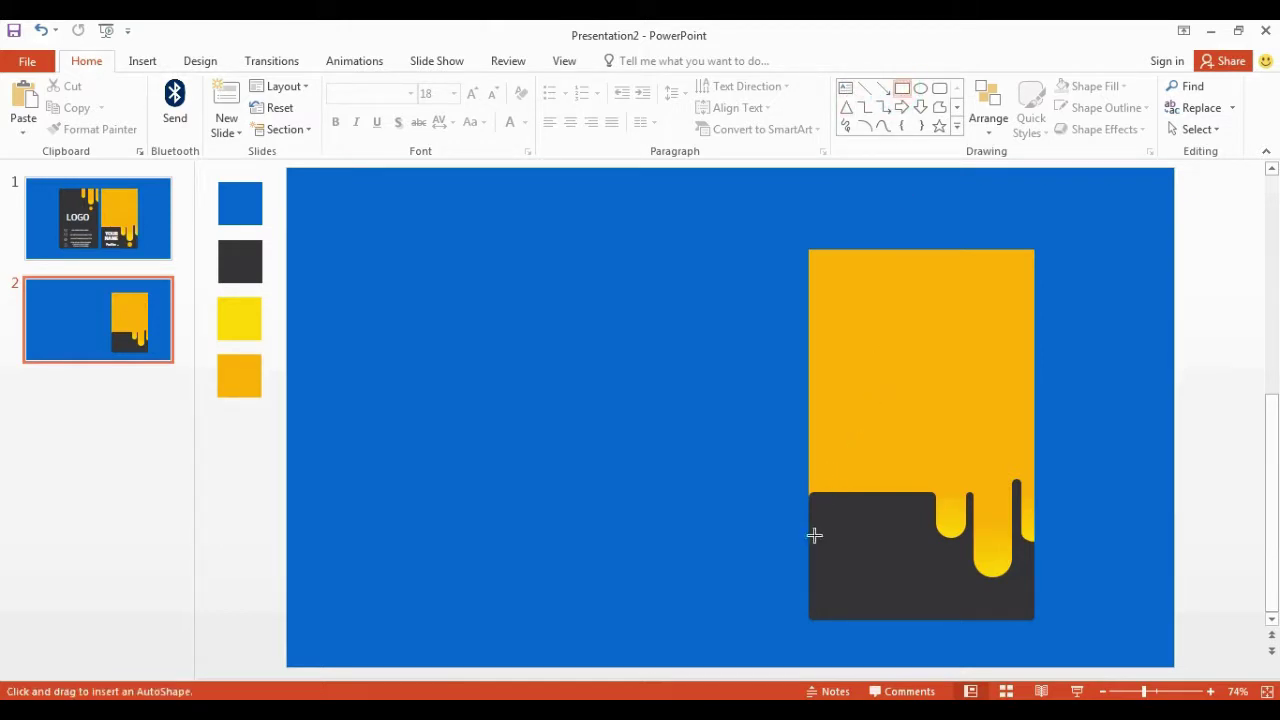
drag(817, 499, 930, 578)
right_click(878, 540)
click(935, 289)
text(Your Name)
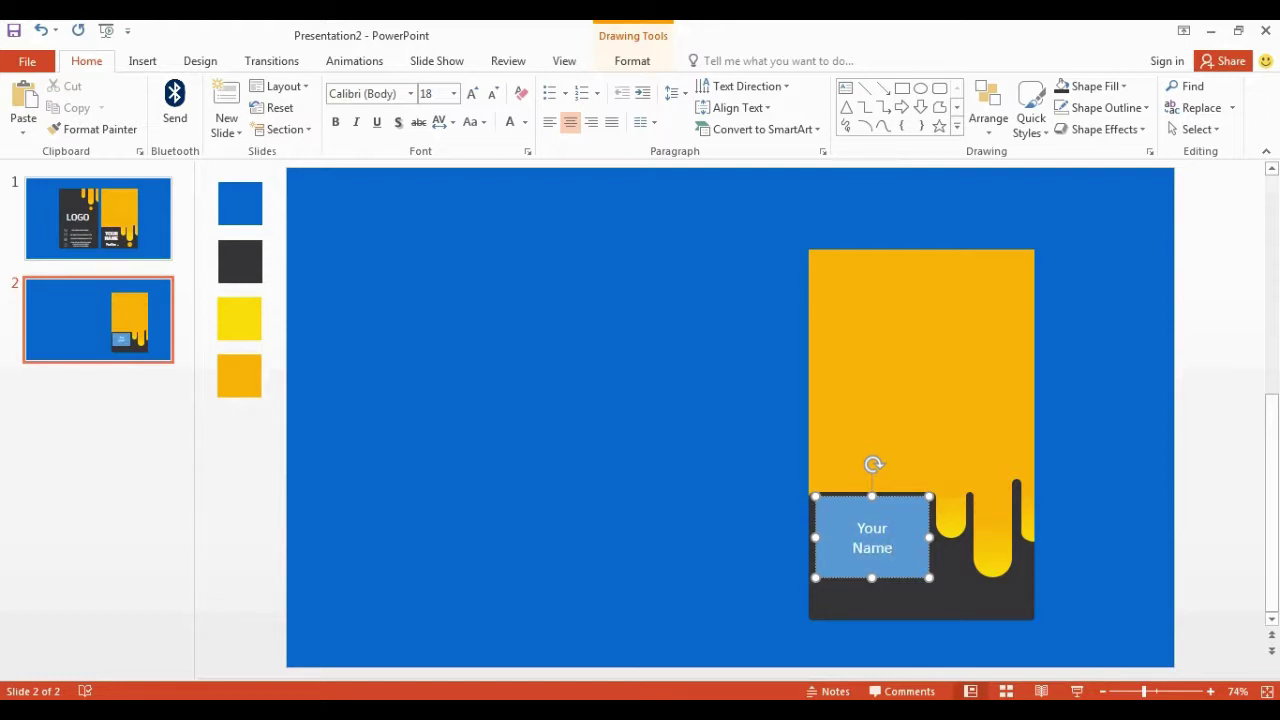
Change the name text to uppercase and remove the rectangle's blue fill.
key(ctrl+a)
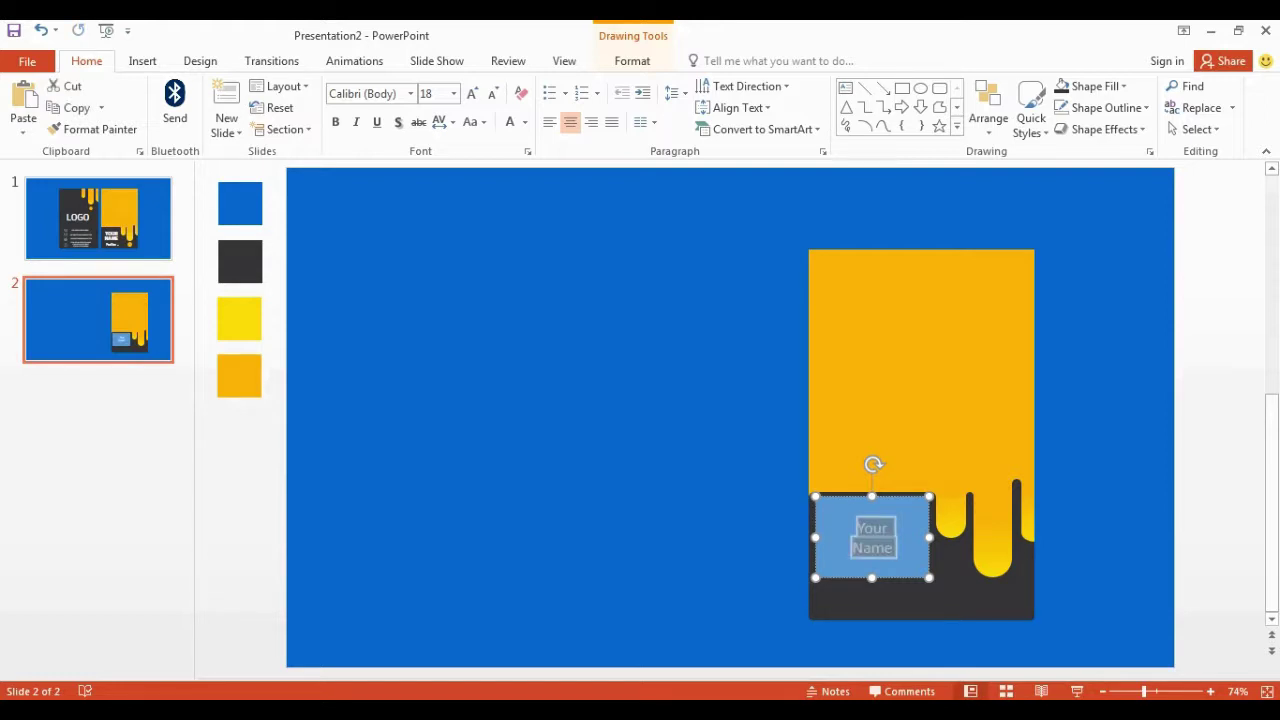
click(472, 122)
click(495, 191)
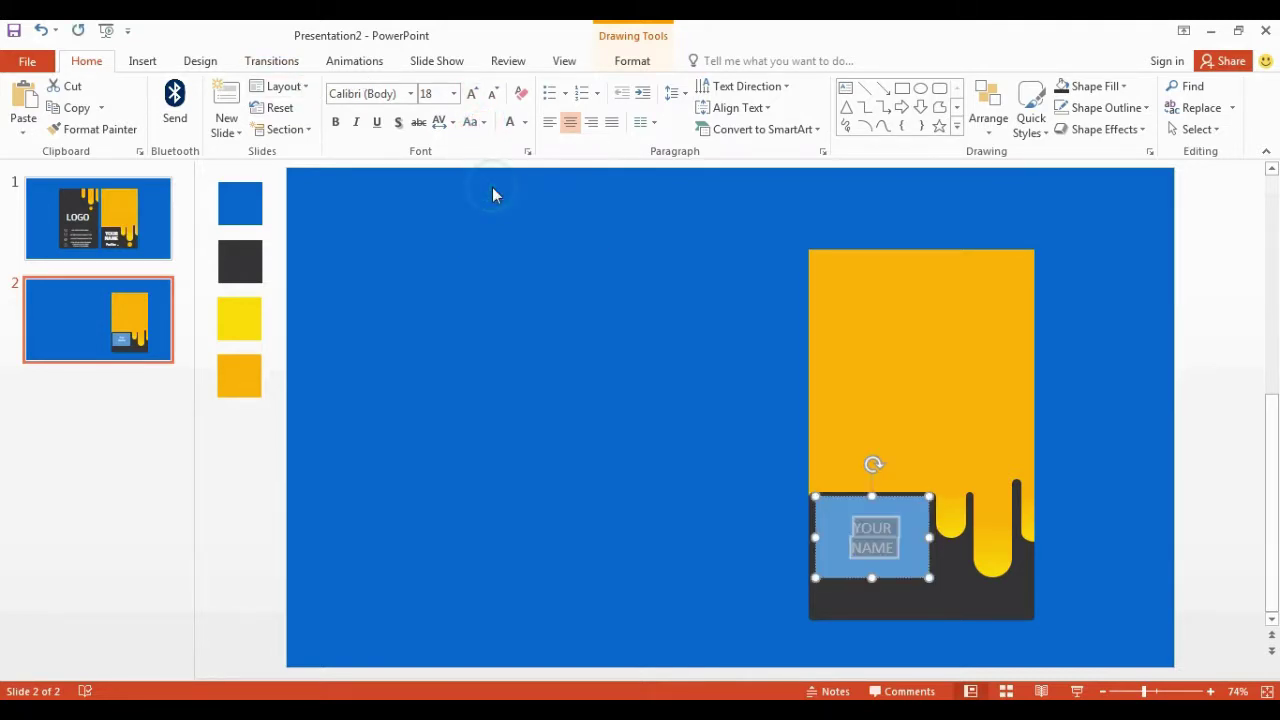
right_click(838, 538)
click(887, 567)
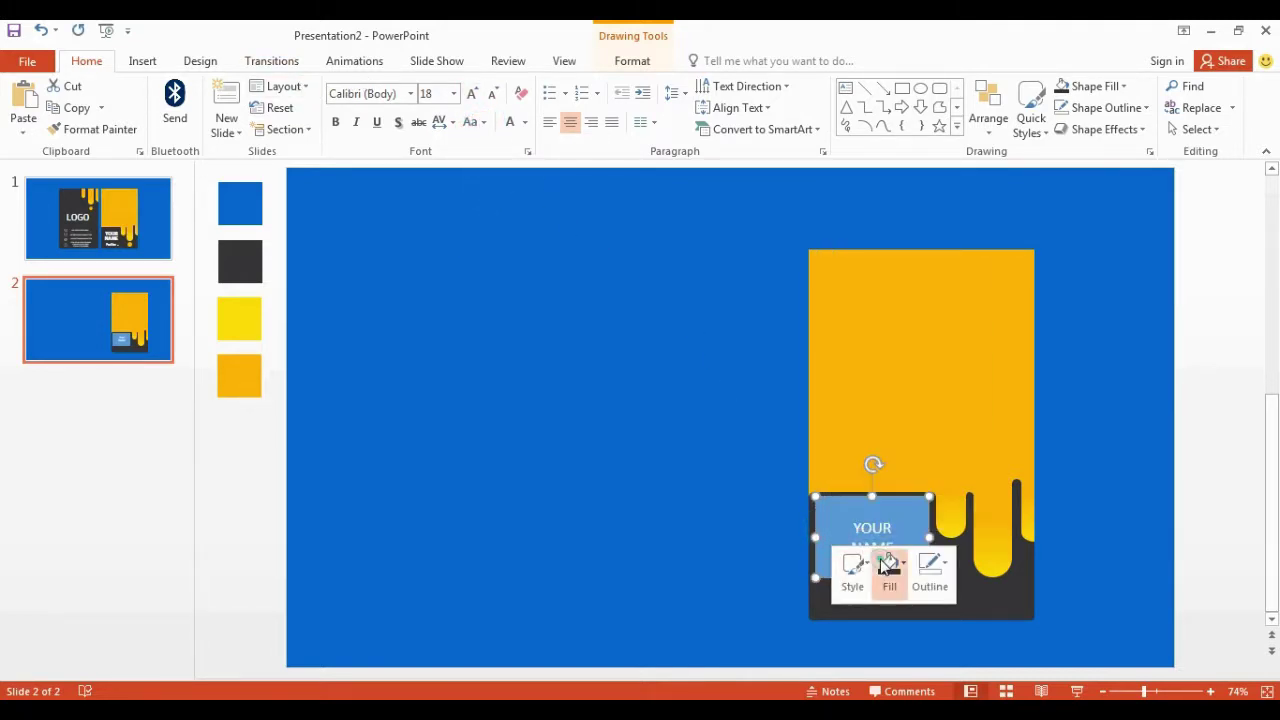
click(895, 427)
Set the font size of the "YOUR NAME" text to 32.
drag(852, 526, 893, 563)
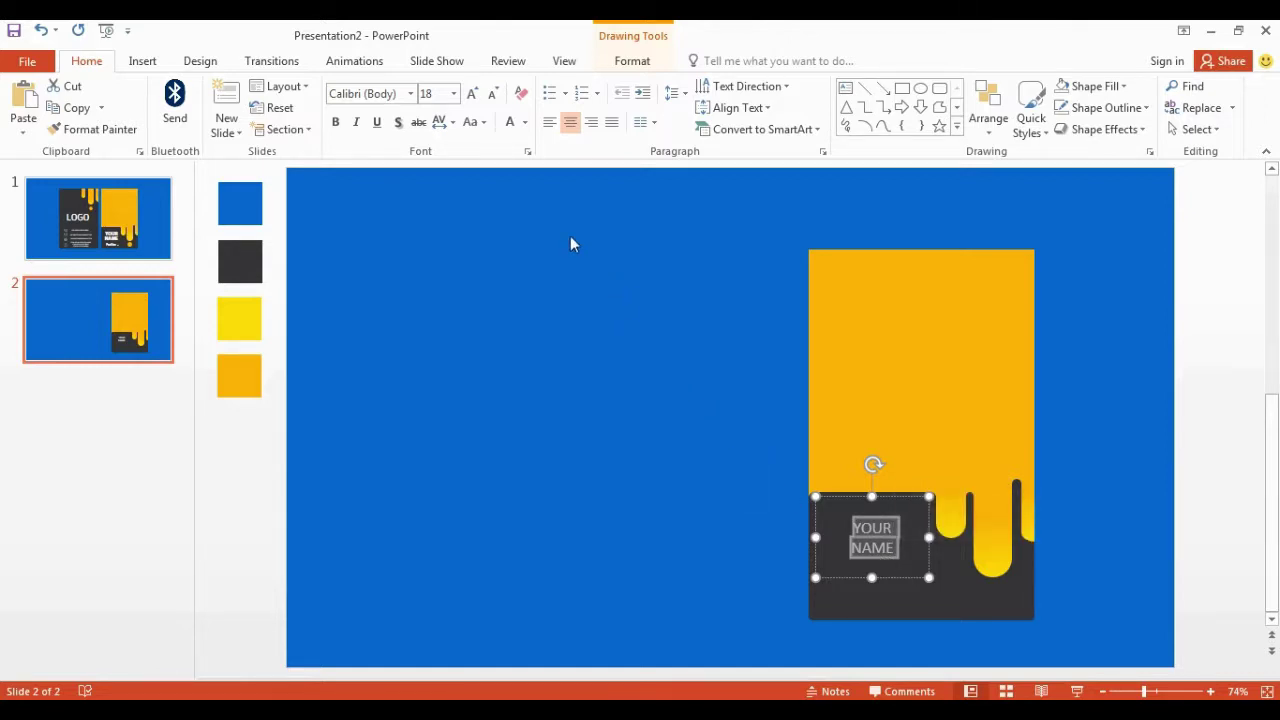
click(430, 94)
key(Return)
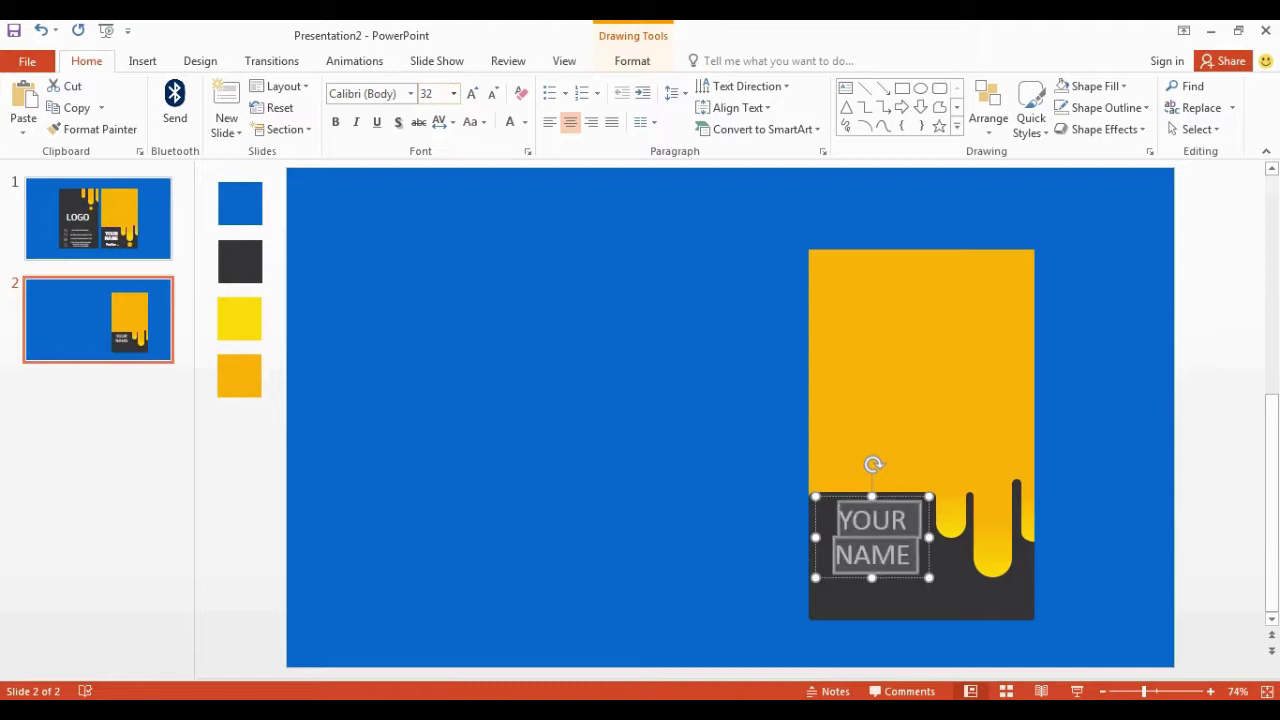